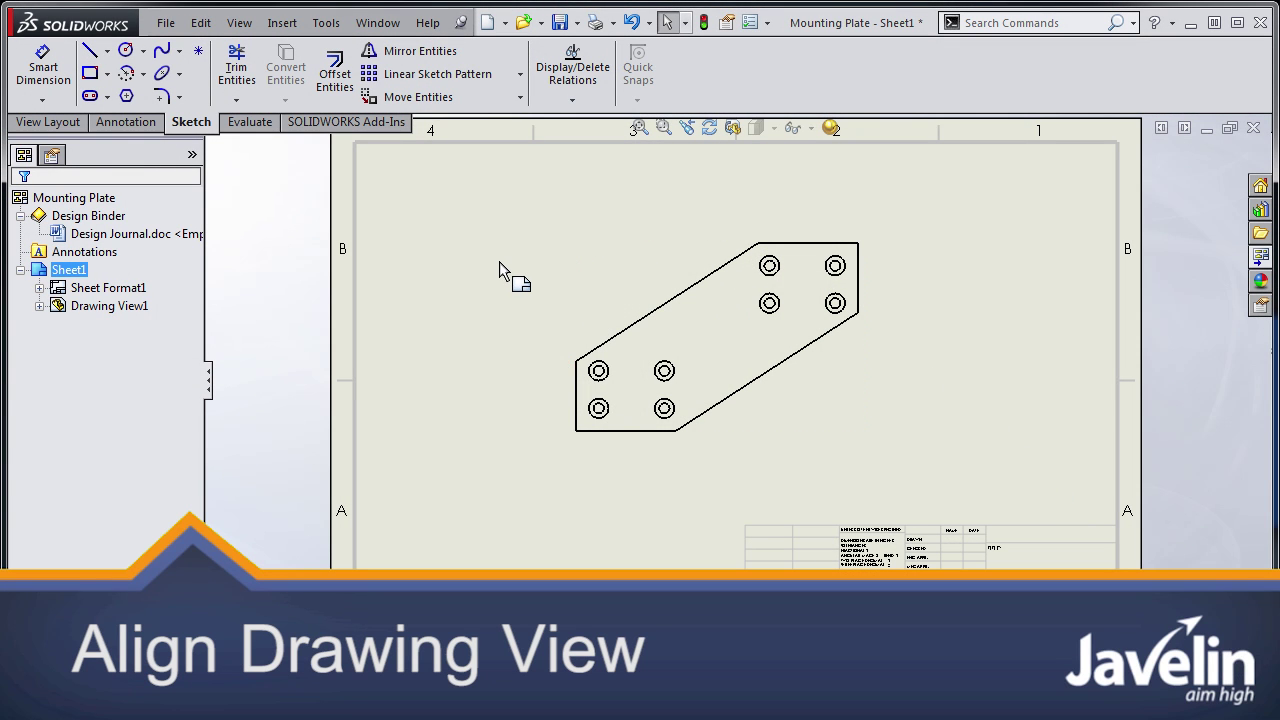
- Add the 150 overall width dimension above the plate with Smart Dimension
scroll(578, 281, "down", 2)
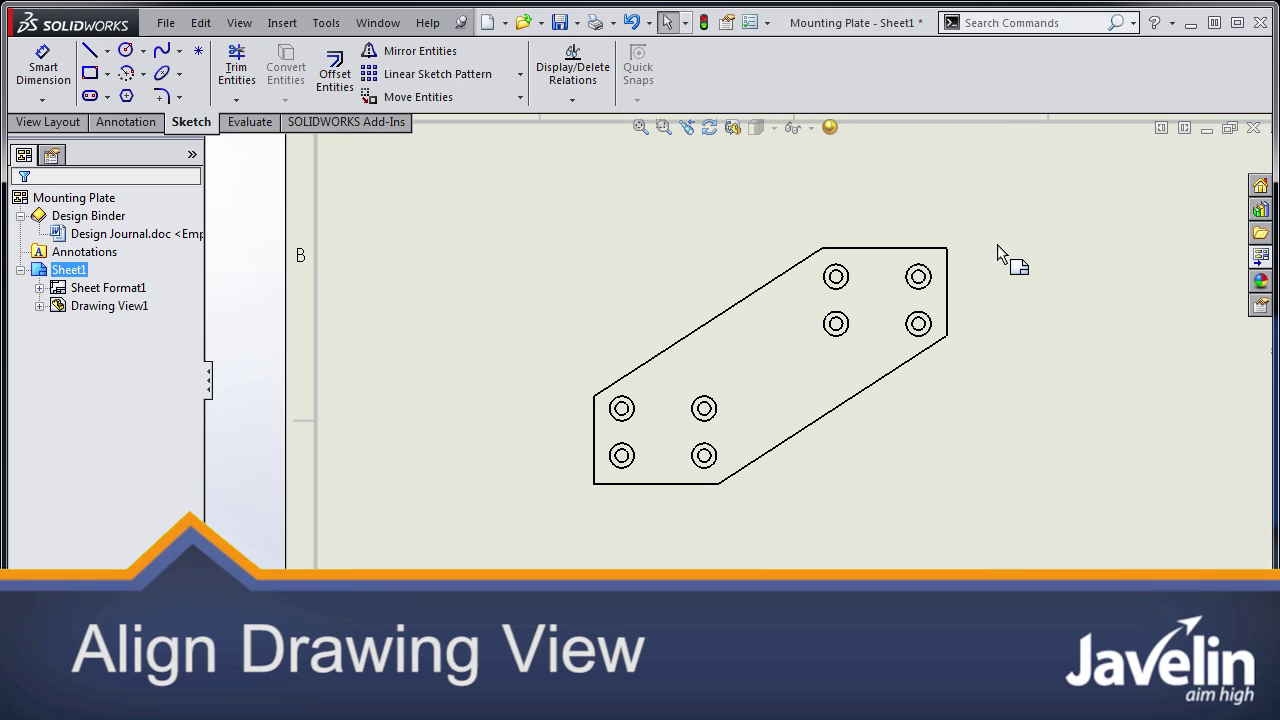
left_click(43, 70)
left_click(595, 443)
left_click(945, 295)
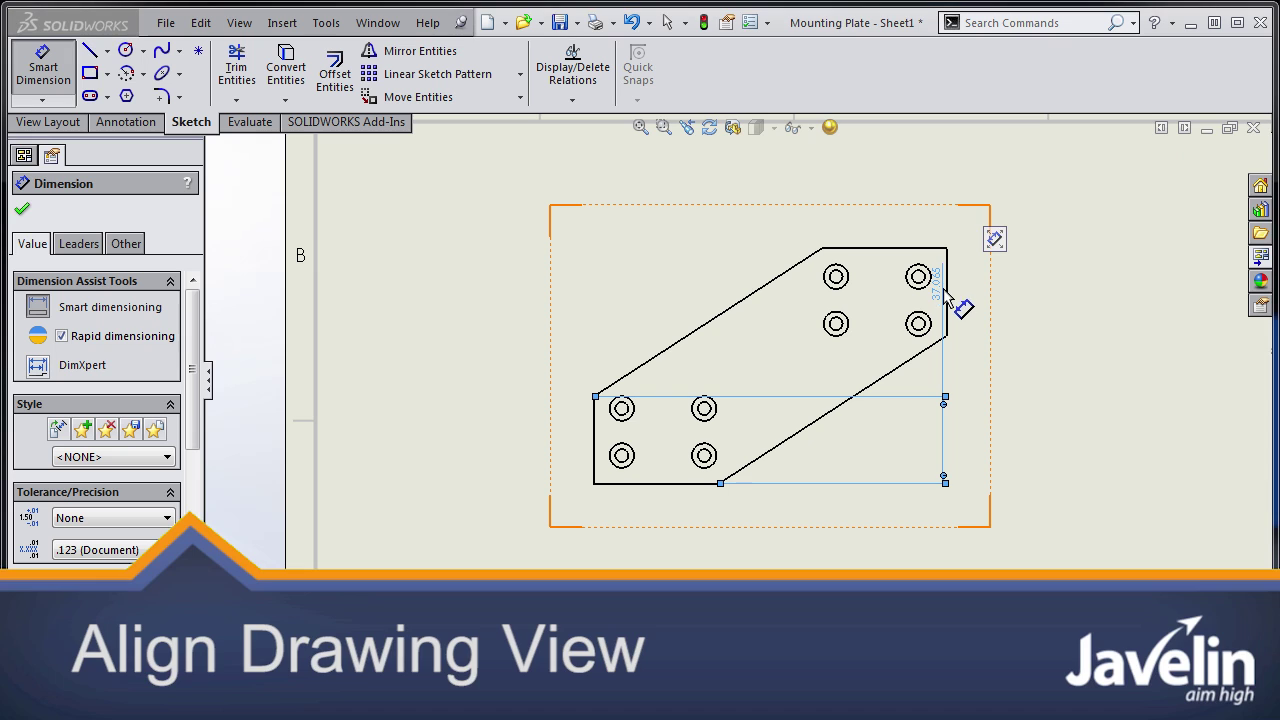
key("Escape")
left_click(946, 292)
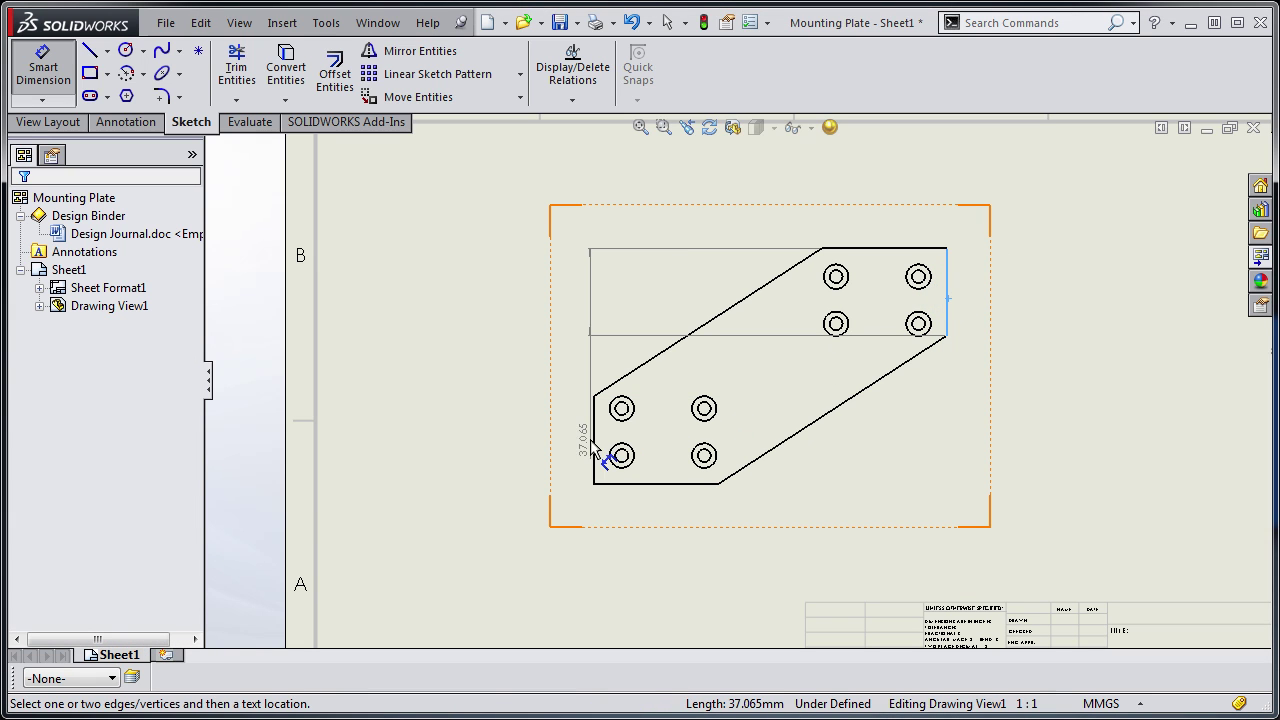
left_click(595, 437)
left_click(591, 416)
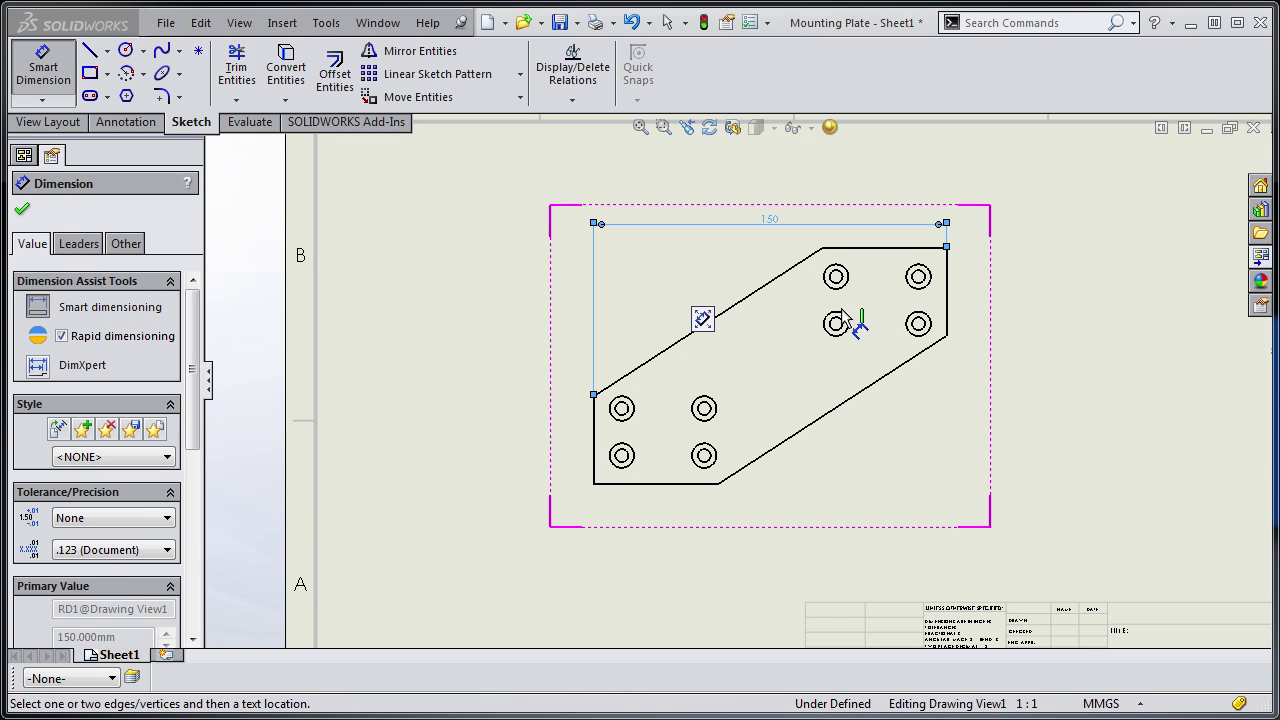
- Add the 100 height dimension and the 60 distance between the angled edges
left_click(893, 249)
left_click(678, 486)
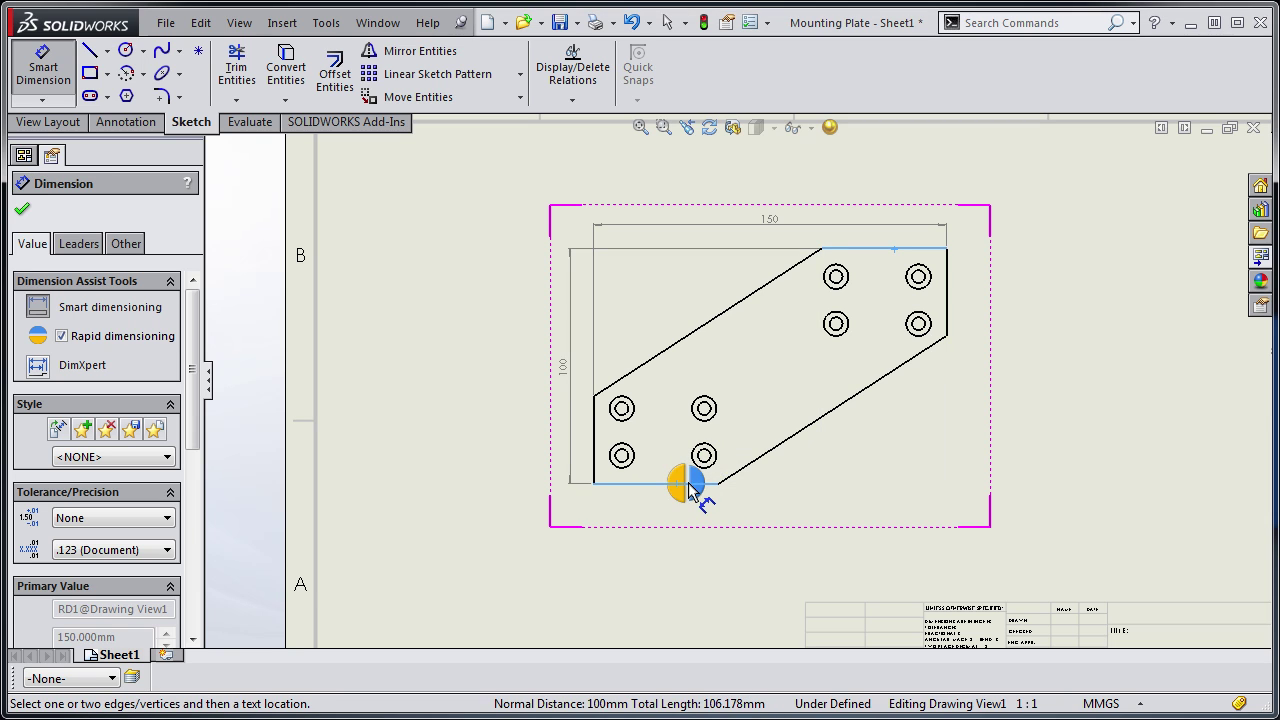
left_click(750, 298)
left_click(816, 421)
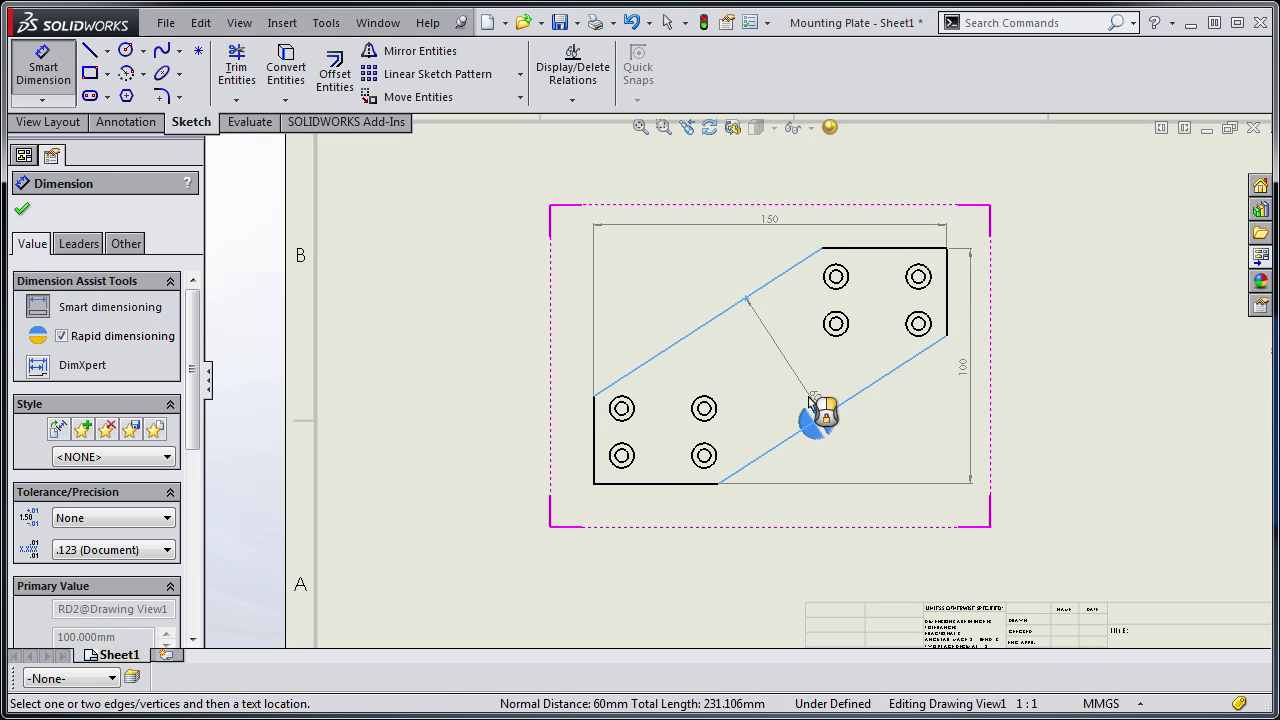
left_click(771, 368)
key("Escape")
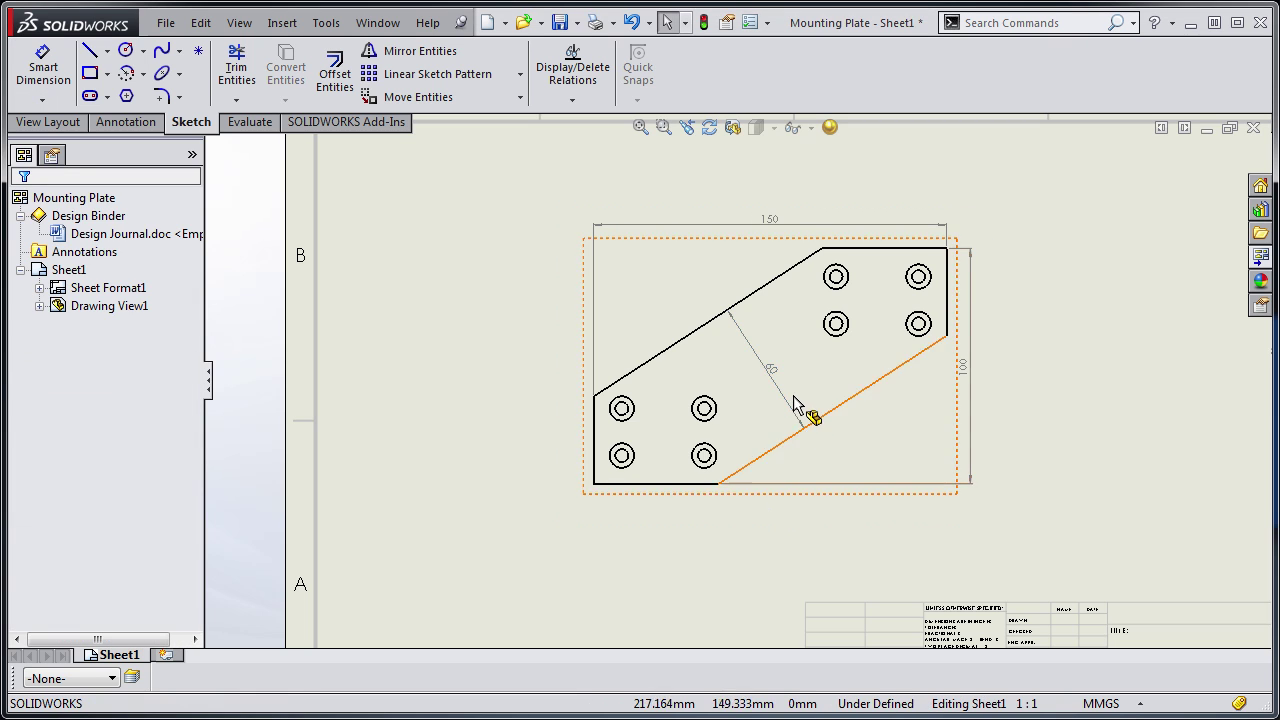
- Move the 150 dimension higher above the plate and the 100 dimension further right
scroll(795, 404, "down", 2)
left_click(1157, 422)
left_click_drag(741, 186, 762, 168)
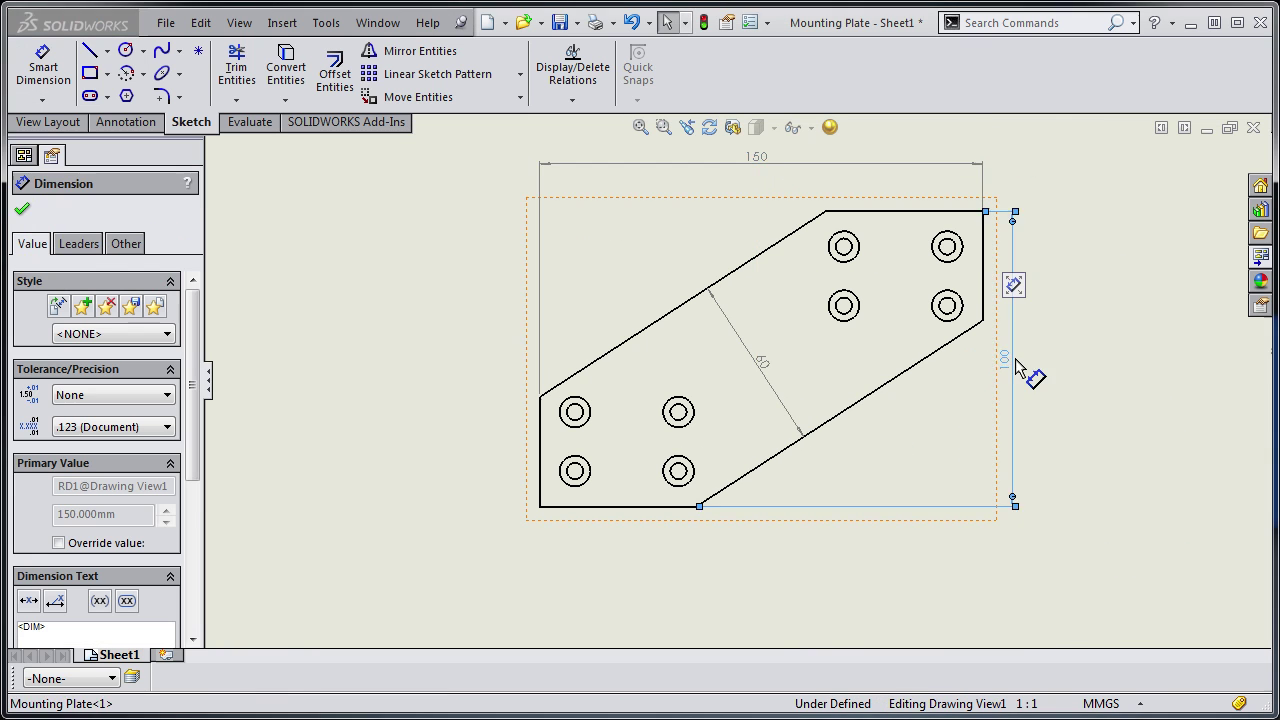
left_click_drag(1018, 368, 1036, 370)
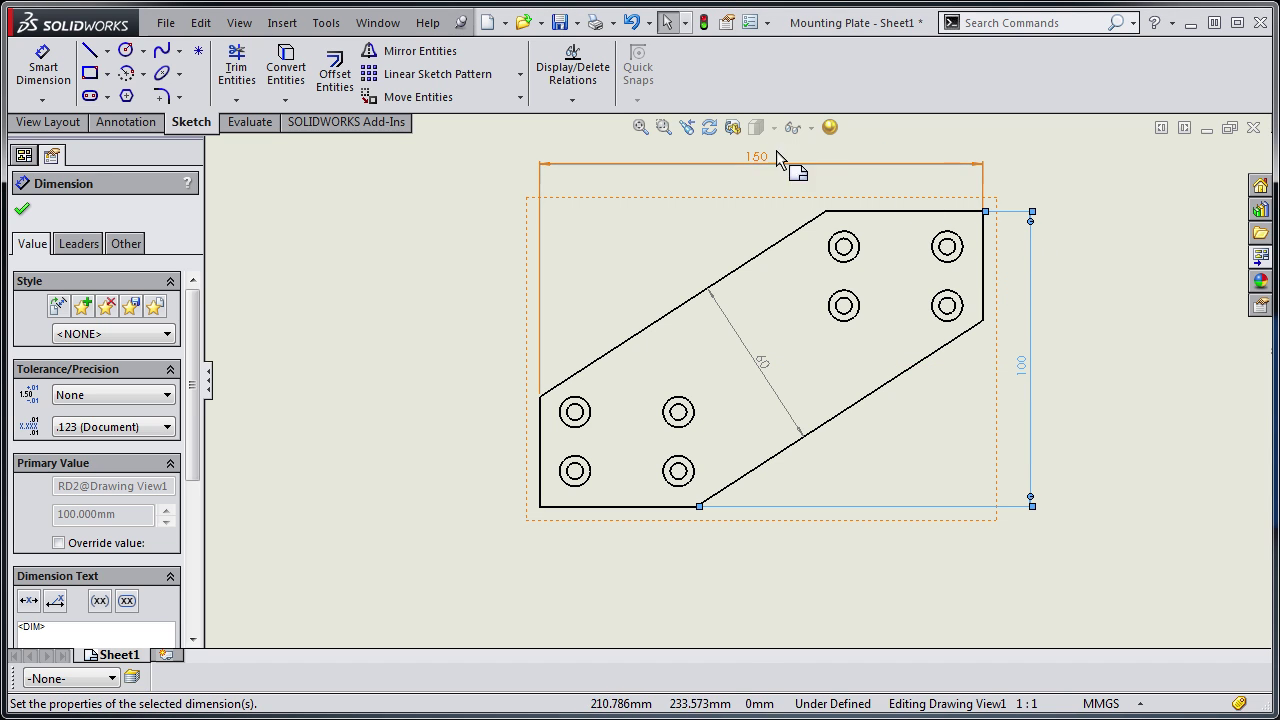
left_click(1090, 401)
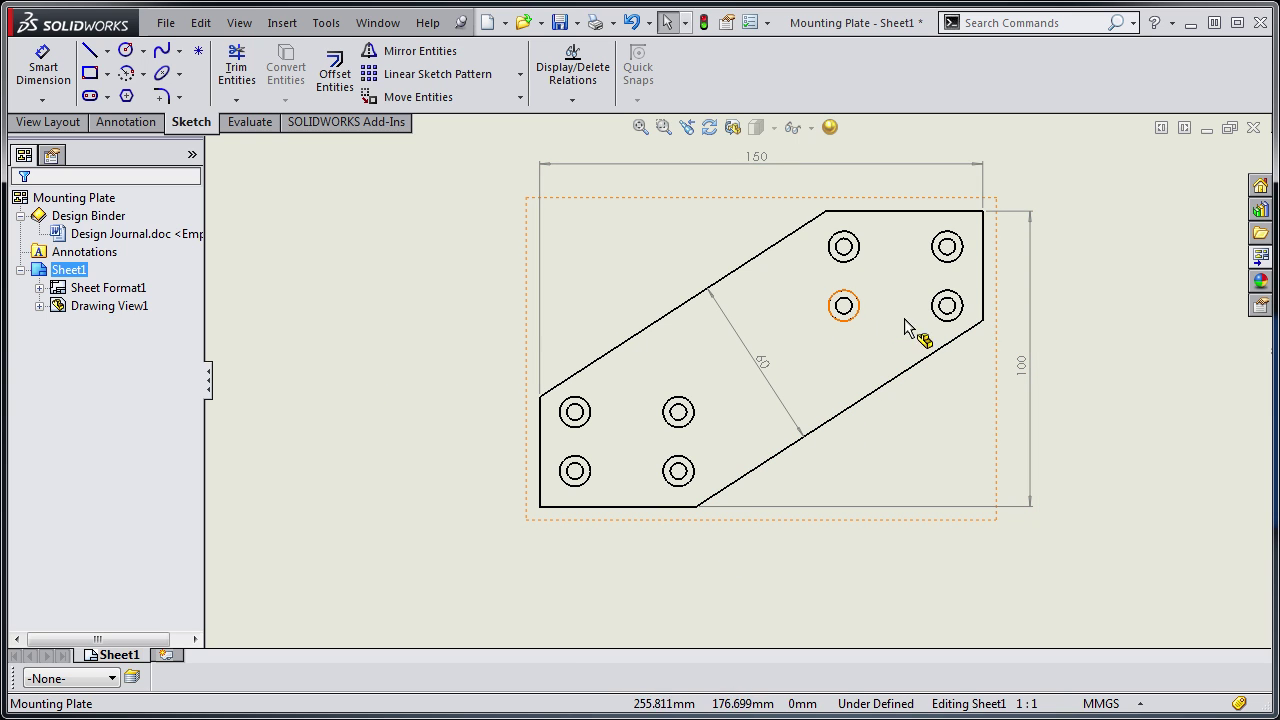
right_click(972, 381)
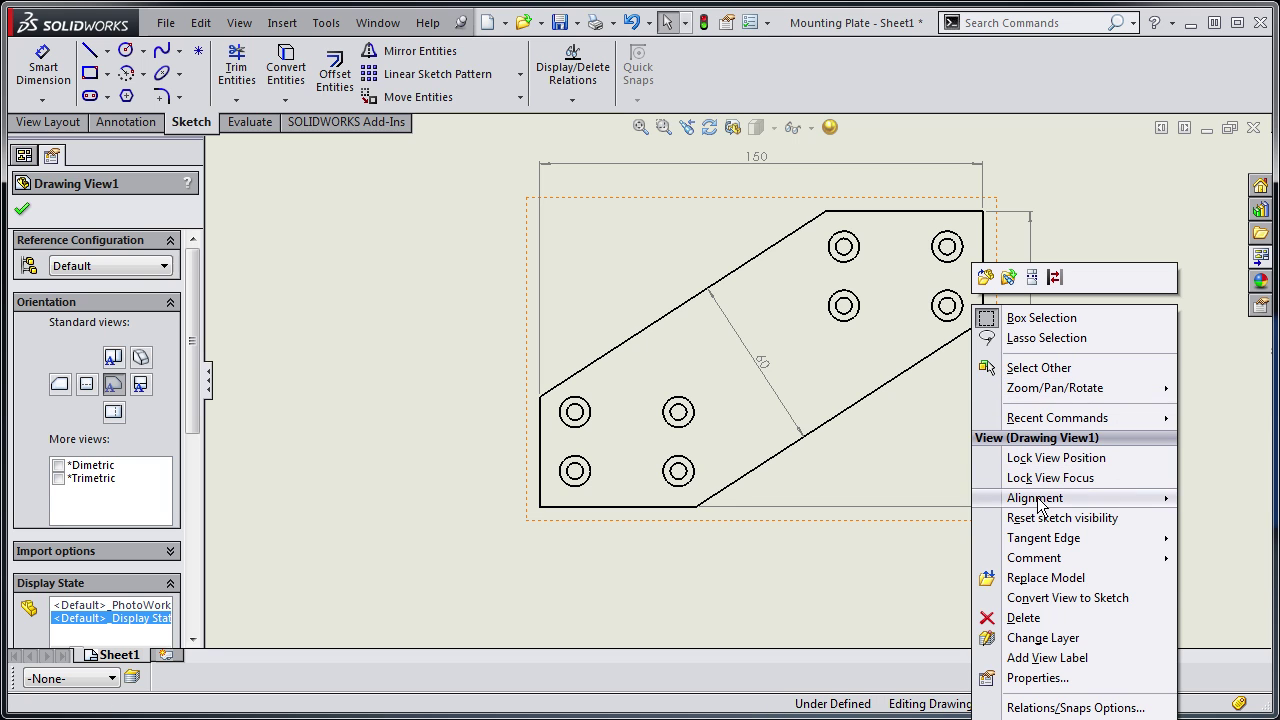
mouse_move(1055, 390)
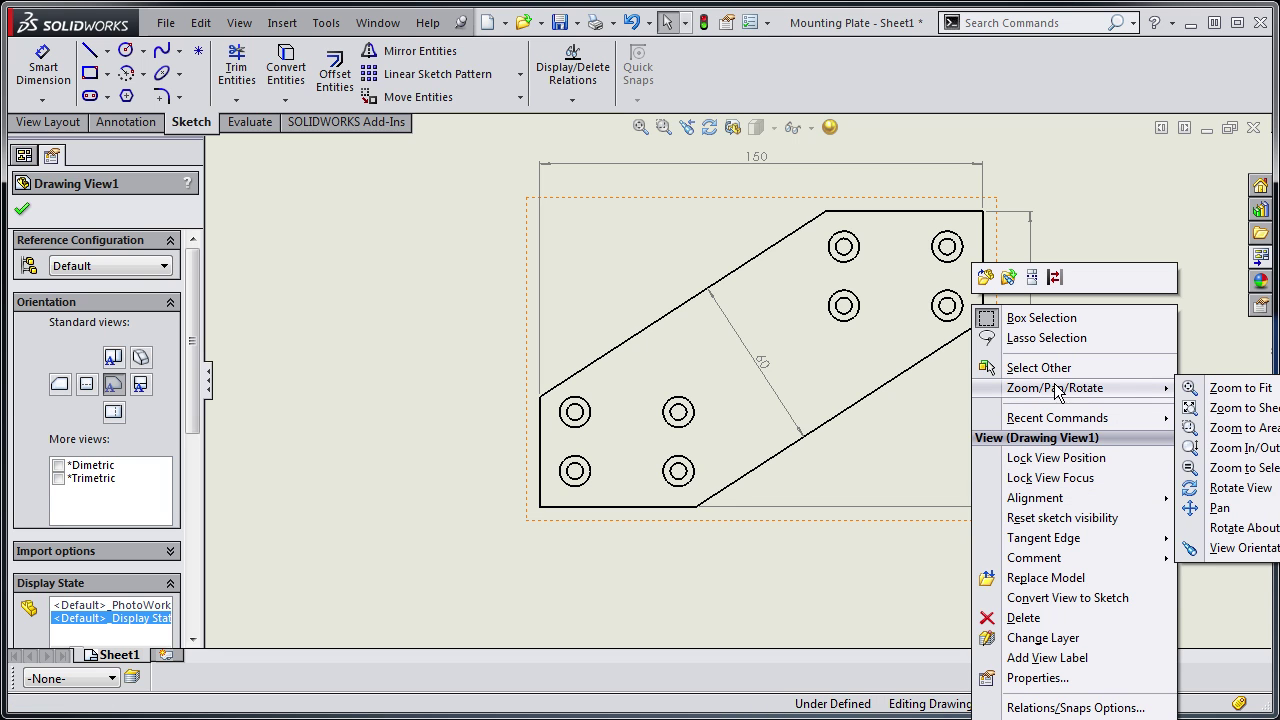
left_click(1238, 488)
mouse_move(993, 233)
left_mouse_down()
mouse_move(1017, 374)
mouse_move(1004, 476)
mouse_move(983, 506)
mouse_move(995, 509)
mouse_move(983, 471)
mouse_move(1002, 452)
mouse_move(1000, 371)
mouse_move(977, 251)
mouse_move(1000, 451)
mouse_move(929, 569)
mouse_move(897, 564)
mouse_move(931, 555)
mouse_move(986, 491)
mouse_move(1025, 365)
mouse_move(989, 477)
mouse_move(1026, 451)
mouse_move(1012, 555)
left_mouse_up()
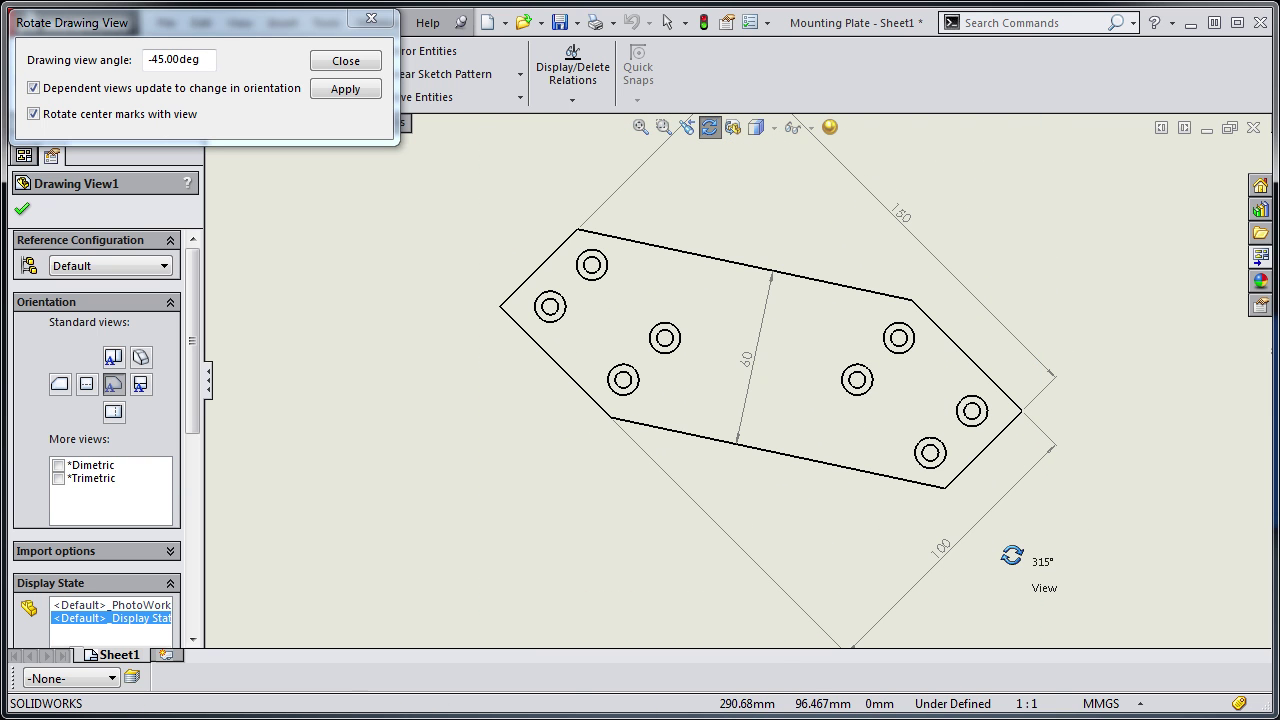
left_click_drag(1018, 549, 1051, 365)
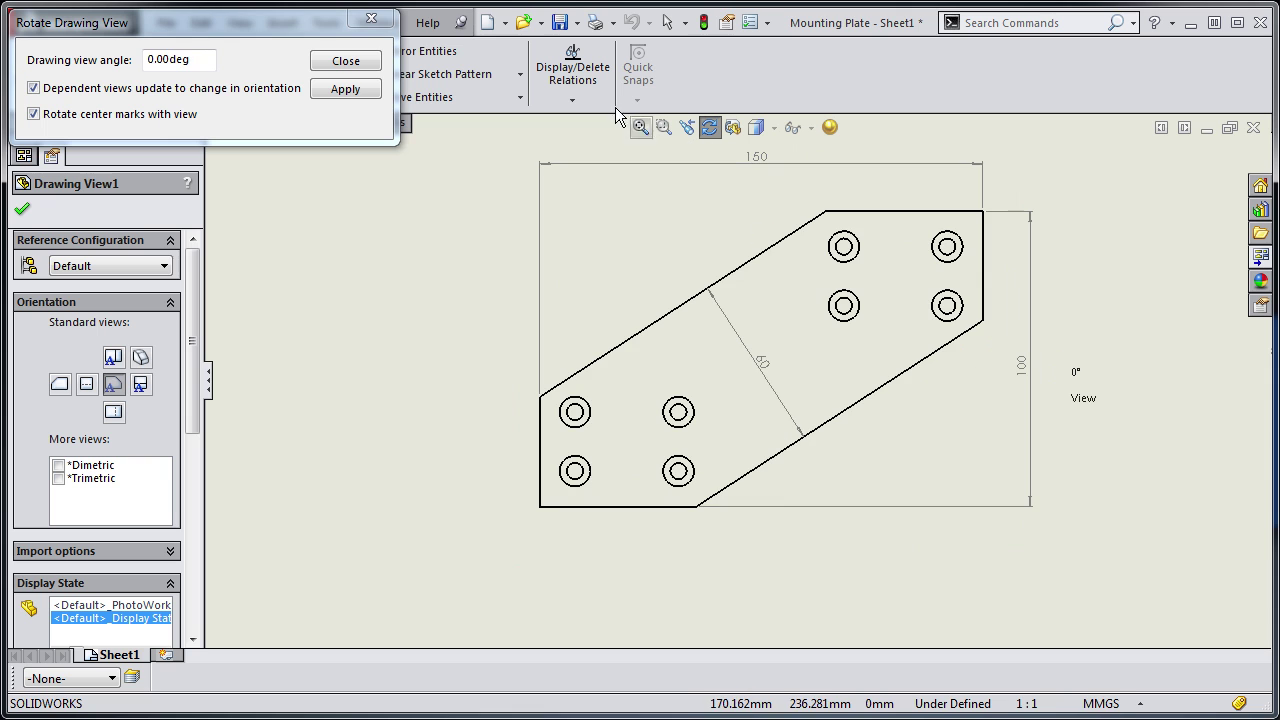
left_click(345, 61)
left_click(357, 237)
left_click(43, 70)
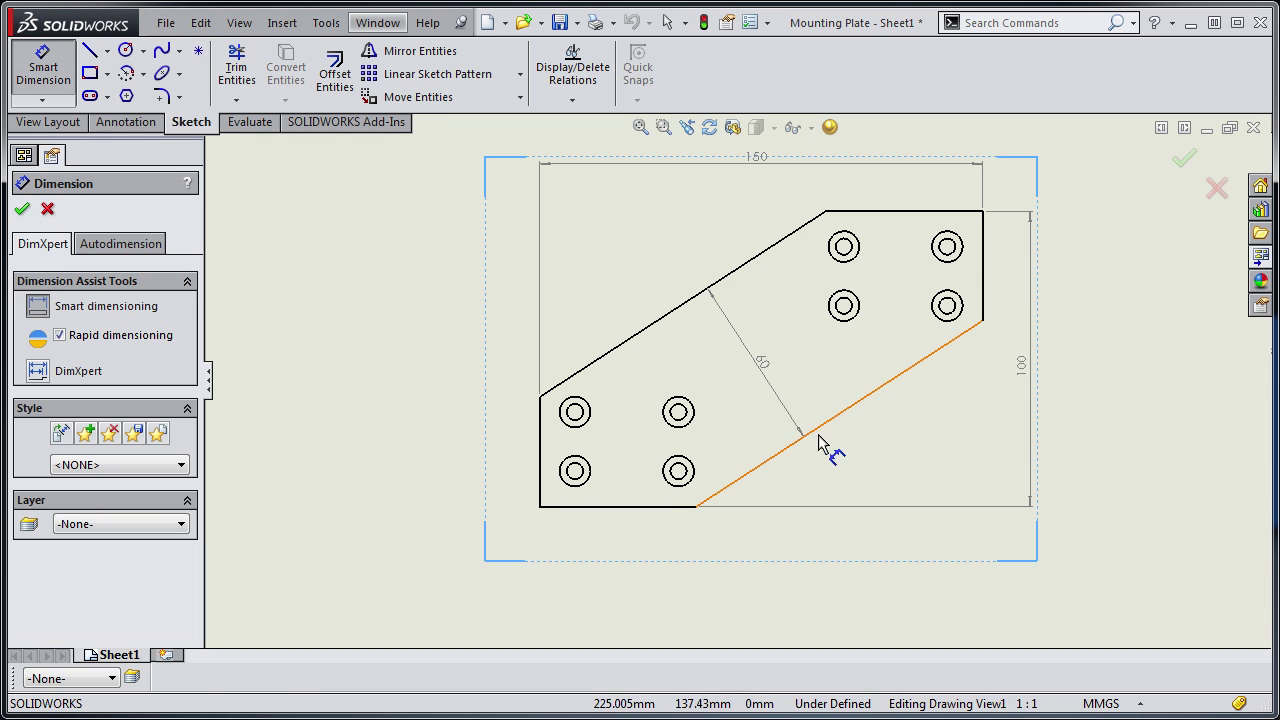
left_click(853, 407)
left_click(656, 507)
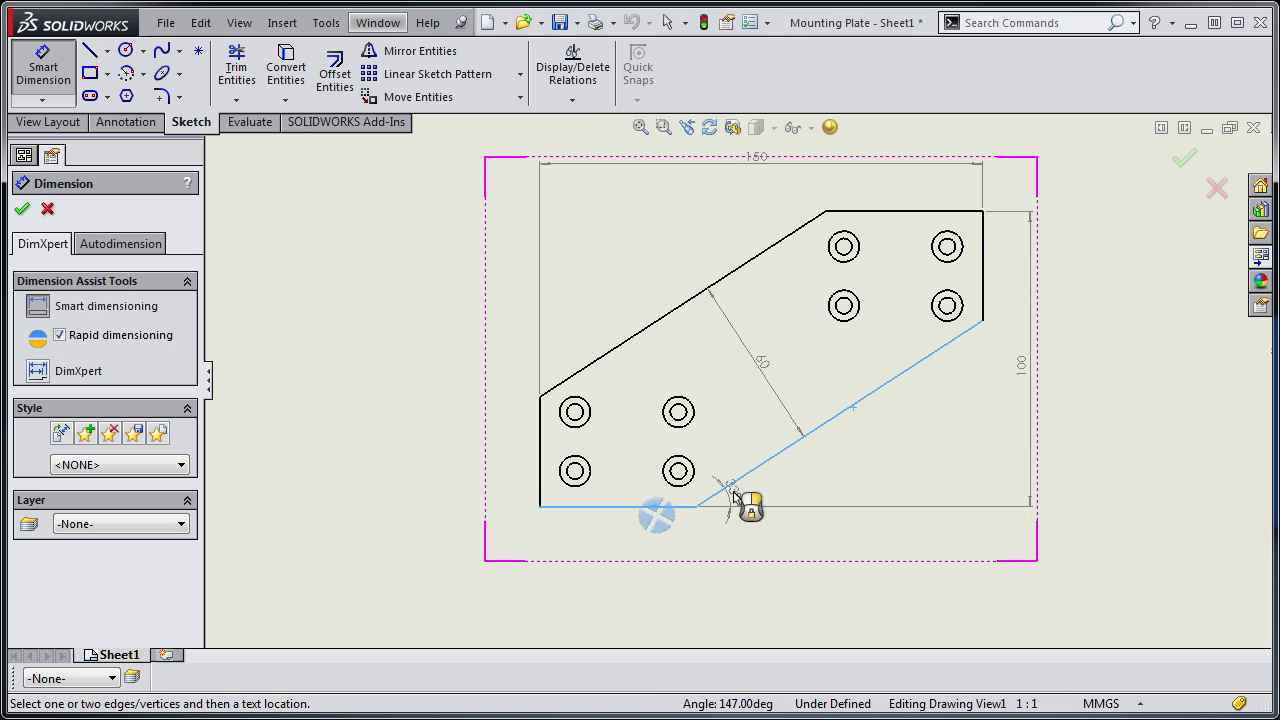
left_click(928, 468)
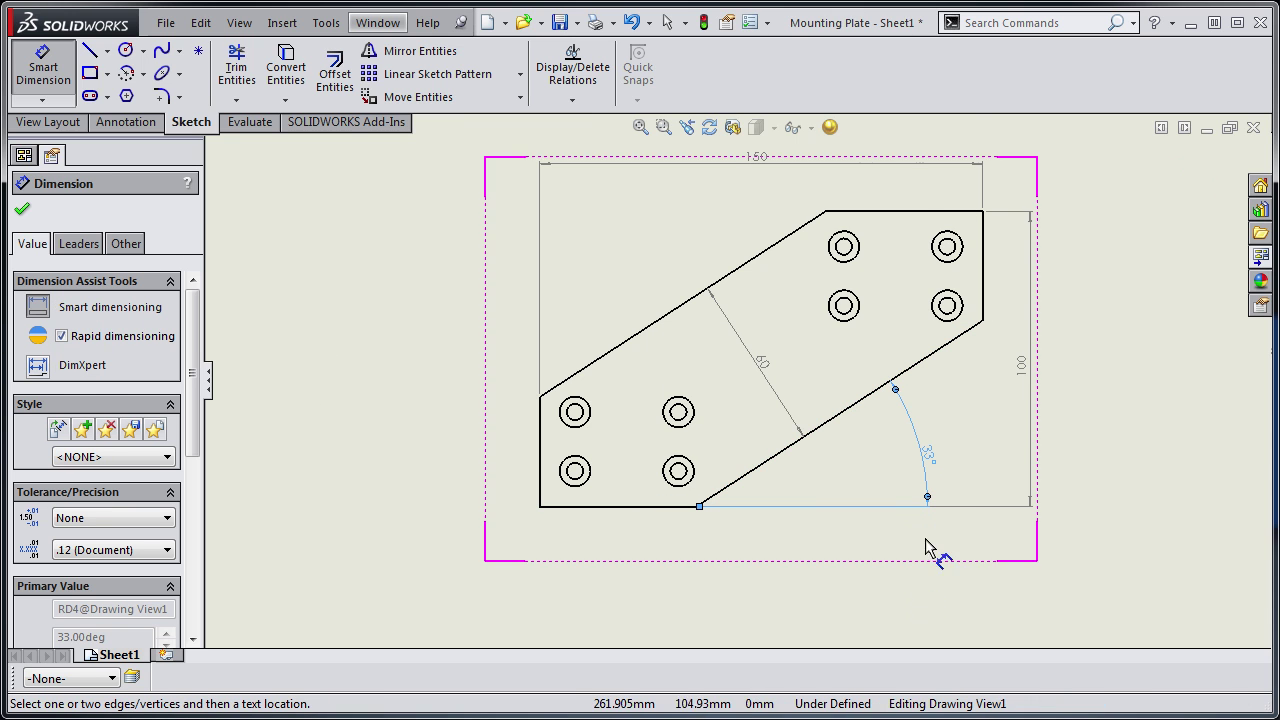
scroll(925, 548, "down", 2)
key("Escape")
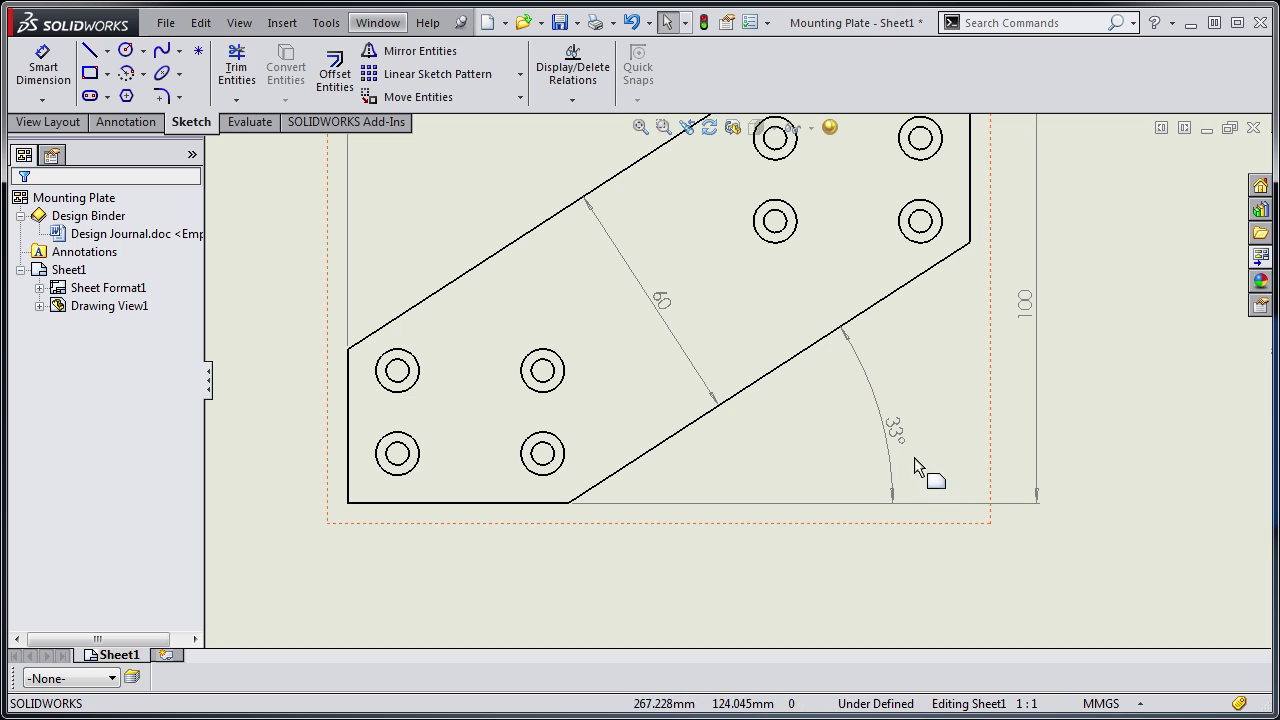
left_click(907, 453)
key("Escape")
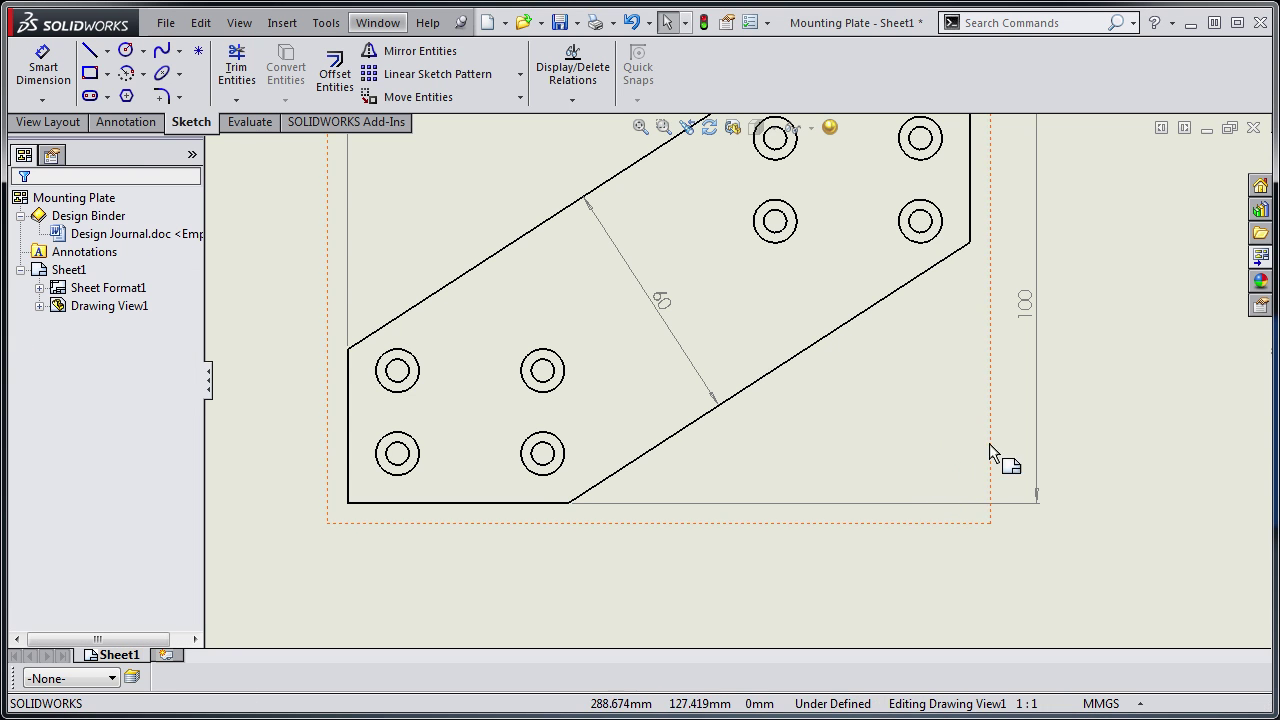
left_click(1072, 432)
key("f")
scroll(691, 213, "down", 2)
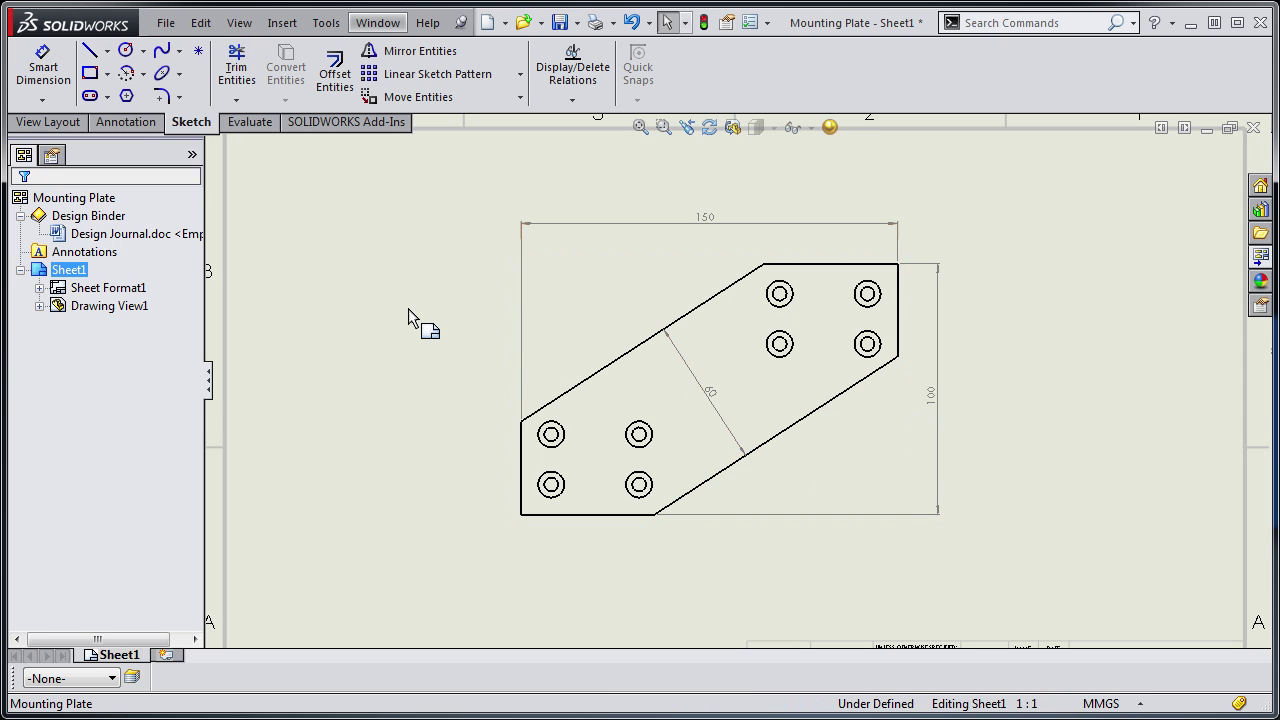
- Align the drawing view to the plate's lower angled edge with Tools > Align Drawing View > Horizontal Edge
left_click(325, 22)
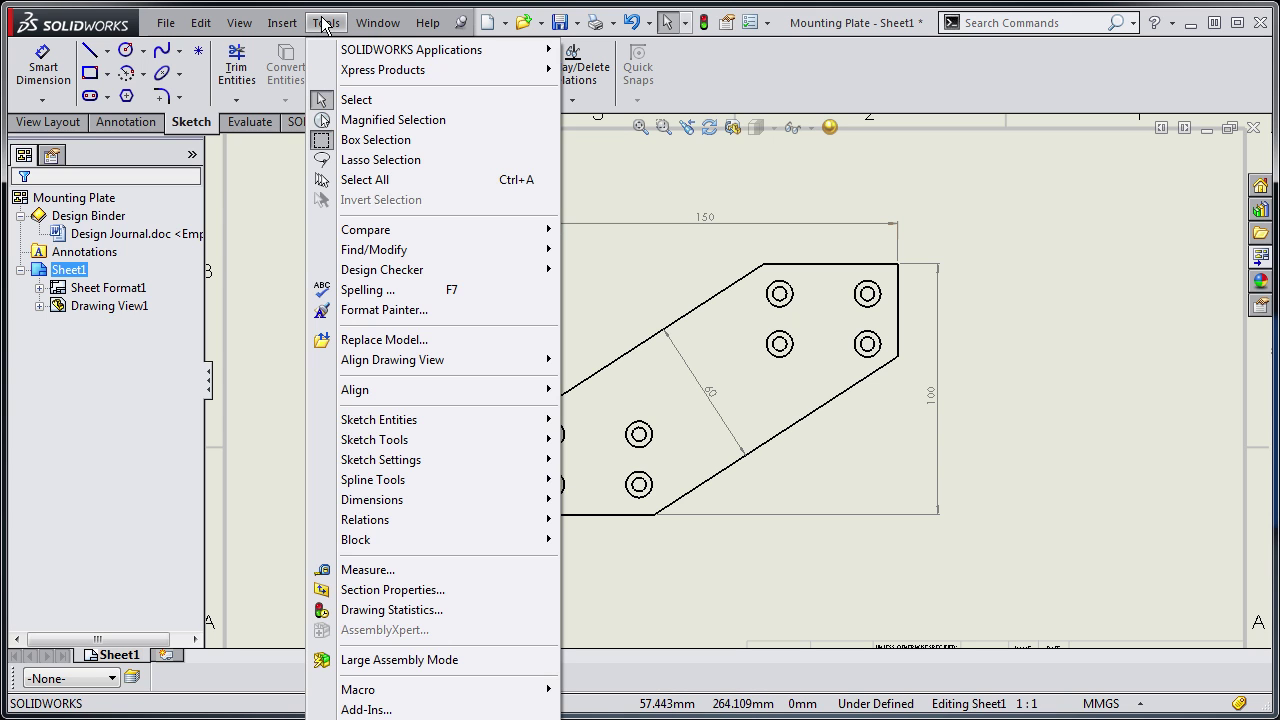
mouse_move(393, 378)
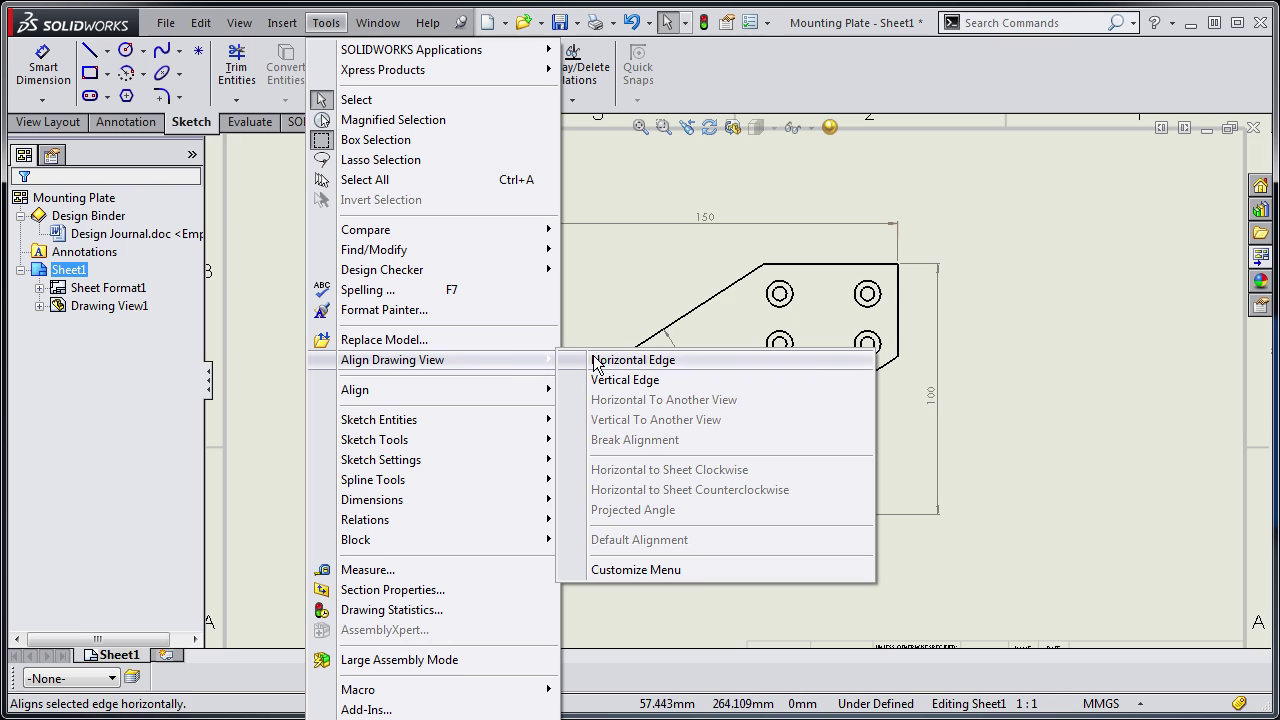
left_click(652, 362)
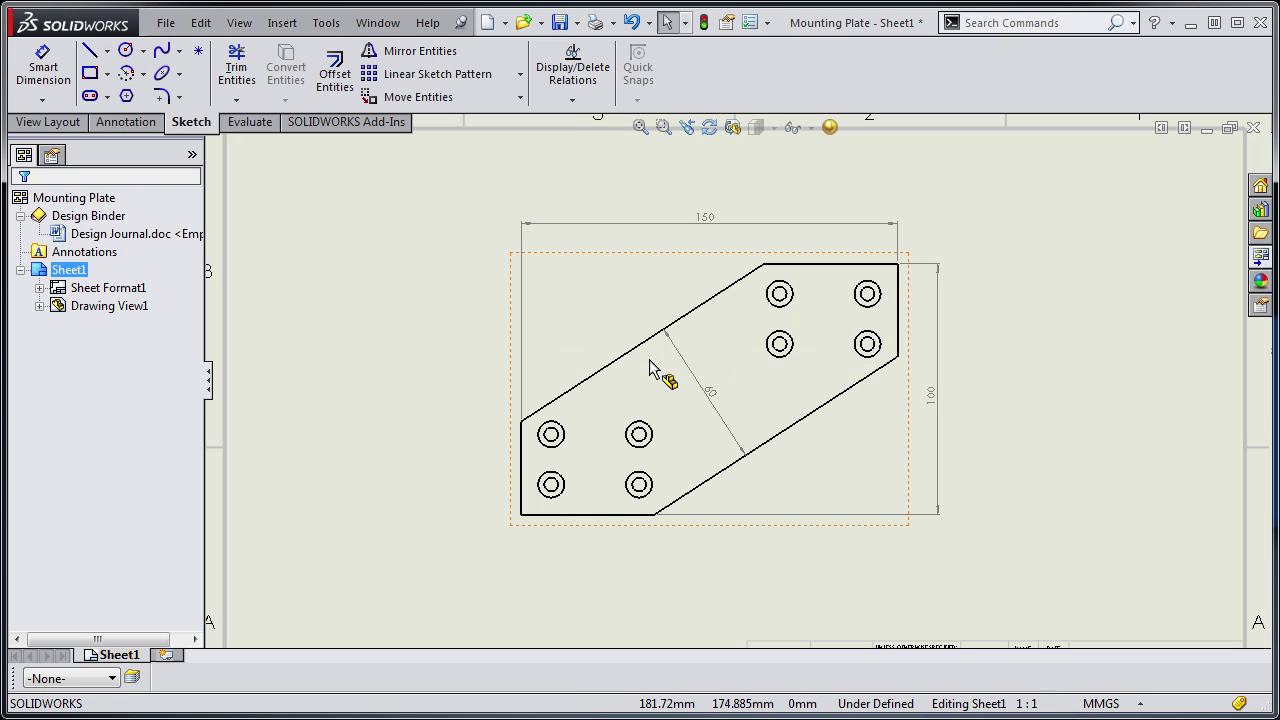
left_click(820, 408)
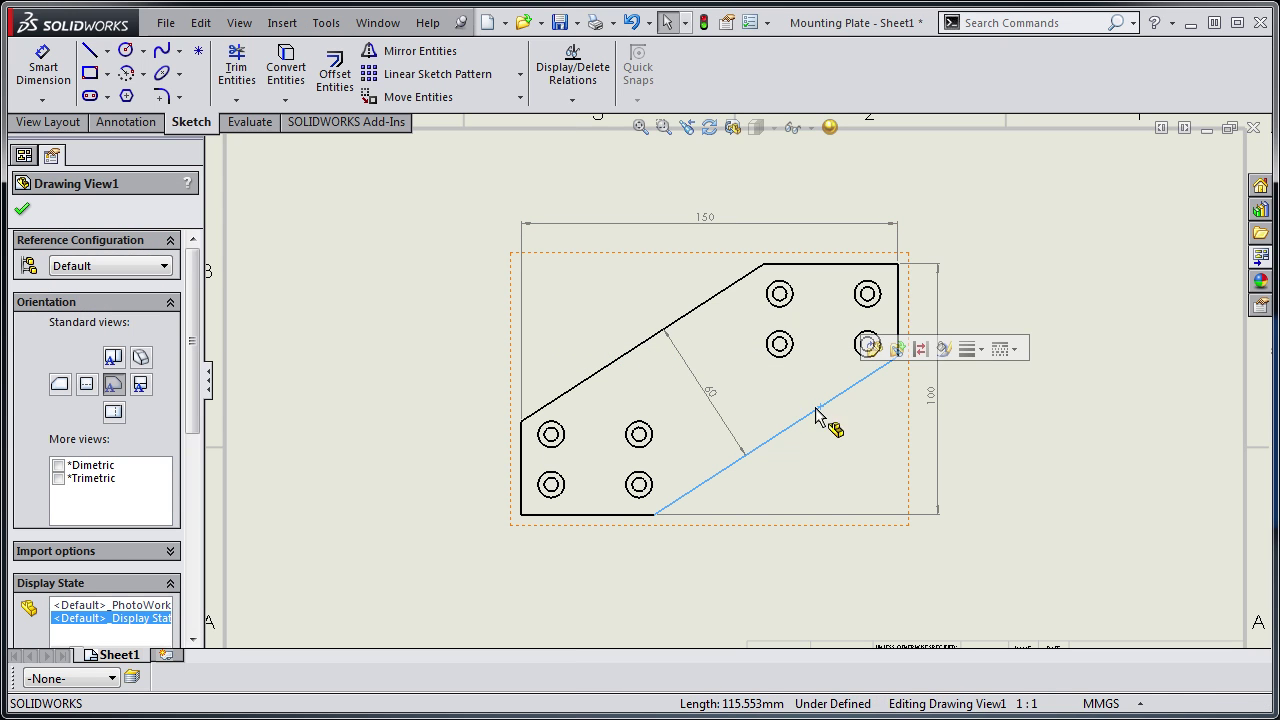
left_click(282, 22)
mouse_move(324, 30)
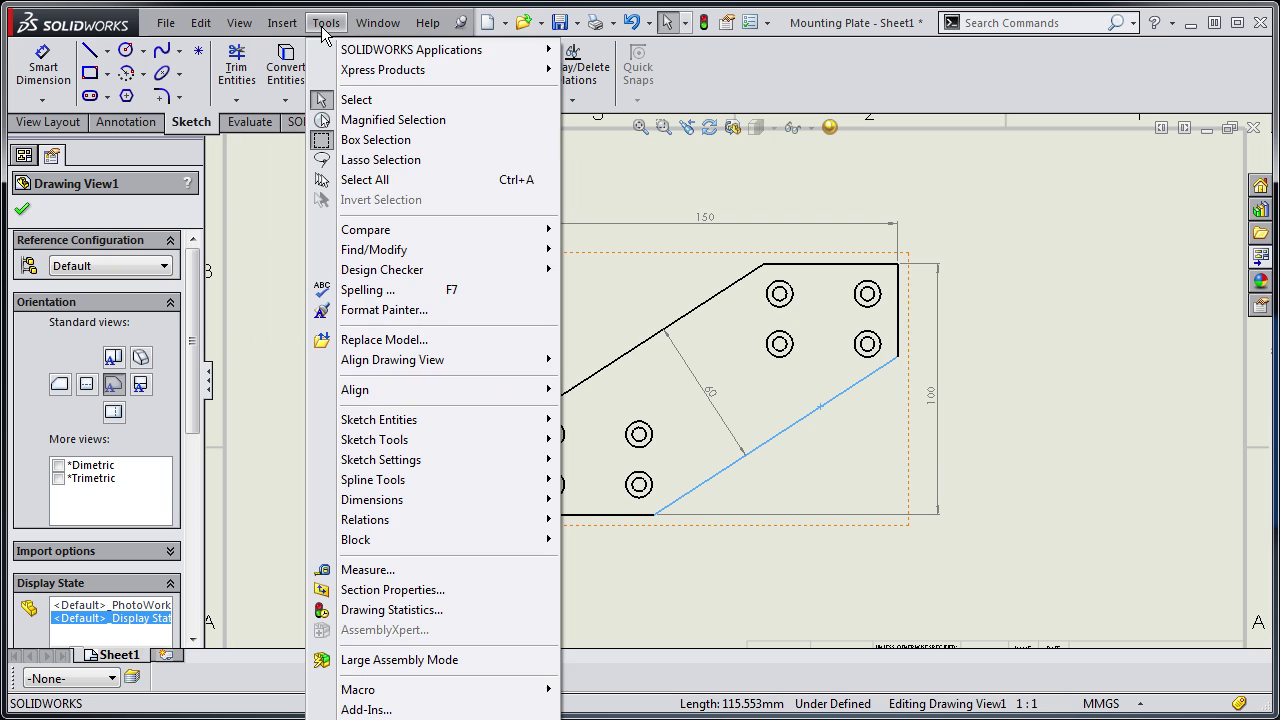
mouse_move(403, 368)
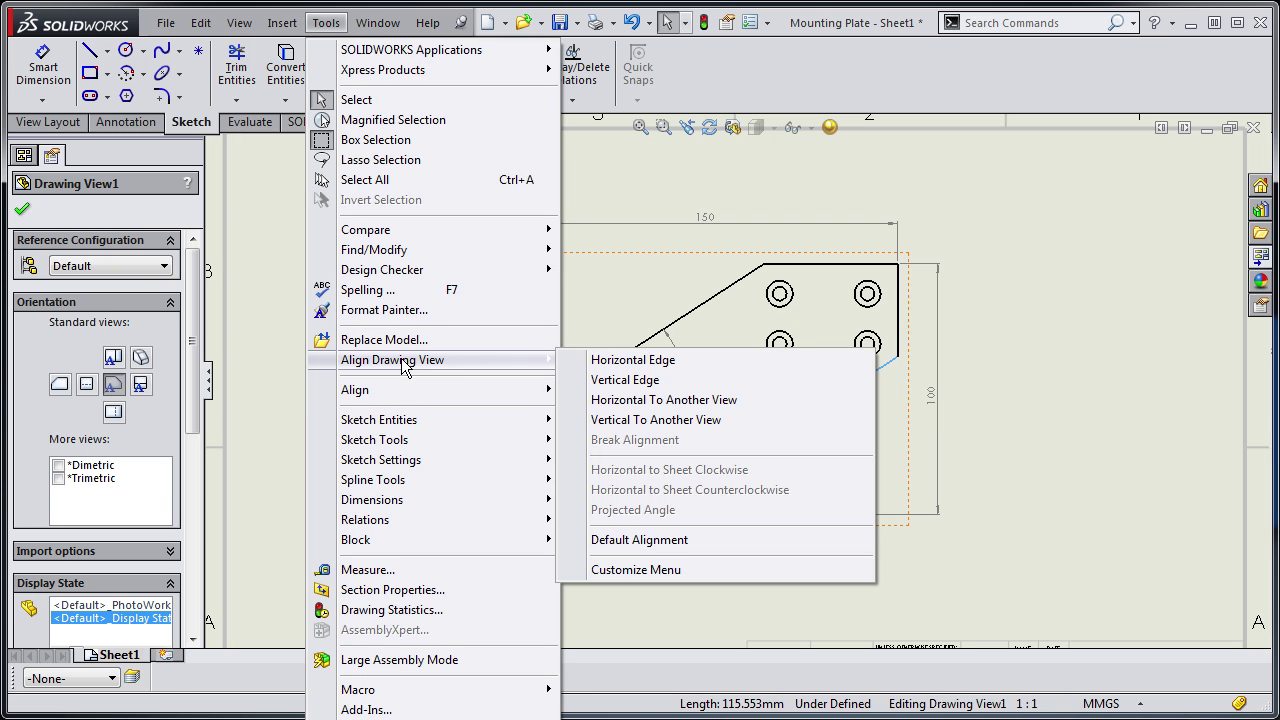
left_click(698, 362)
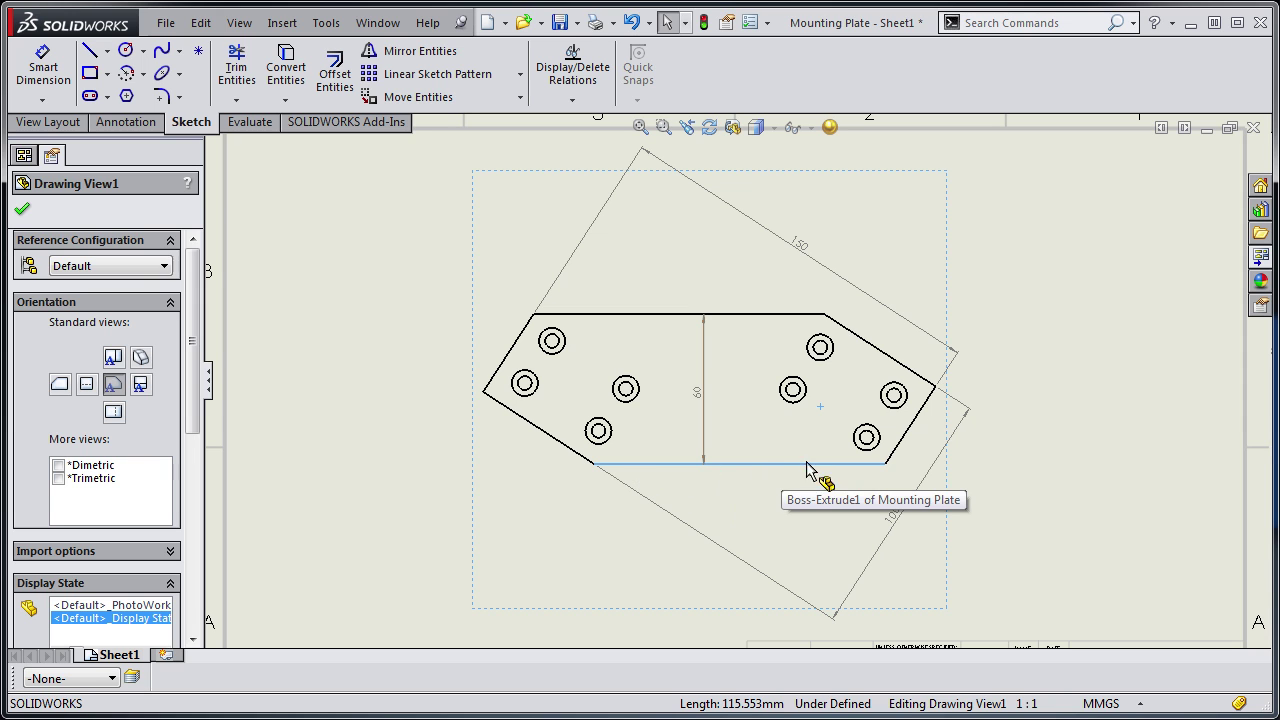
left_click(1018, 436)
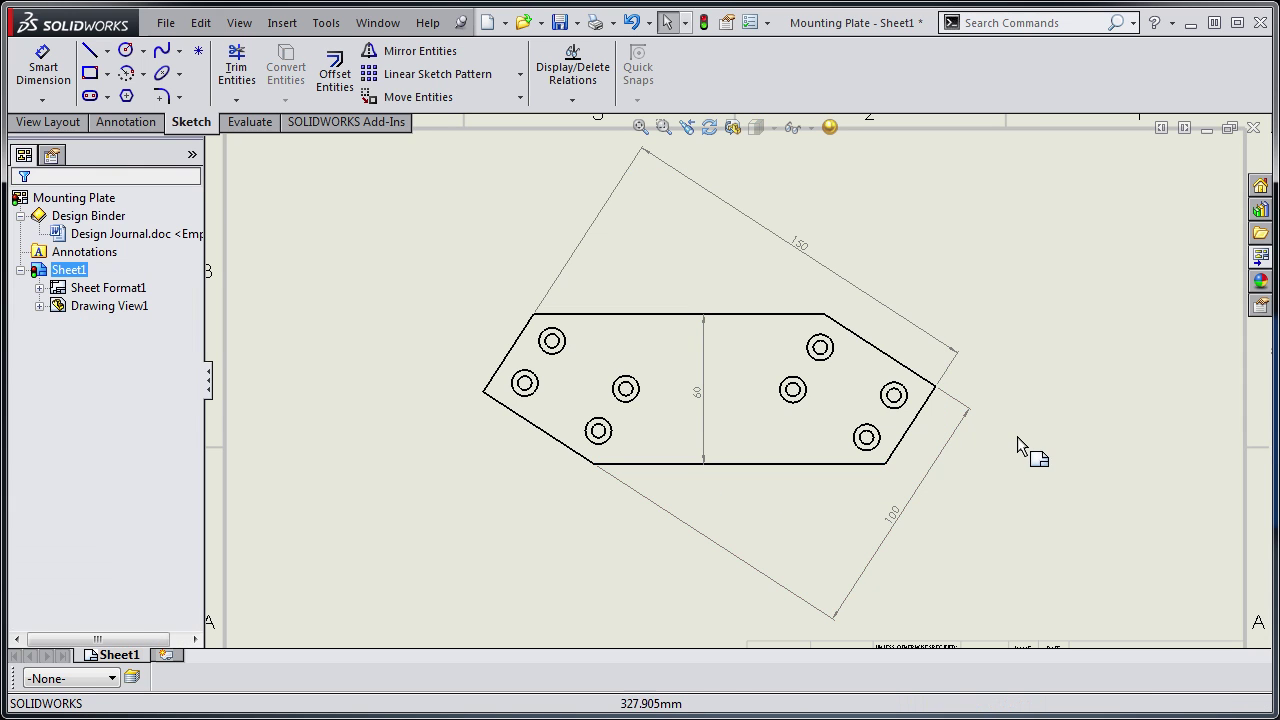
- Add a 180.264 horizontal dimension above the plate from its right corner
left_click(43, 68)
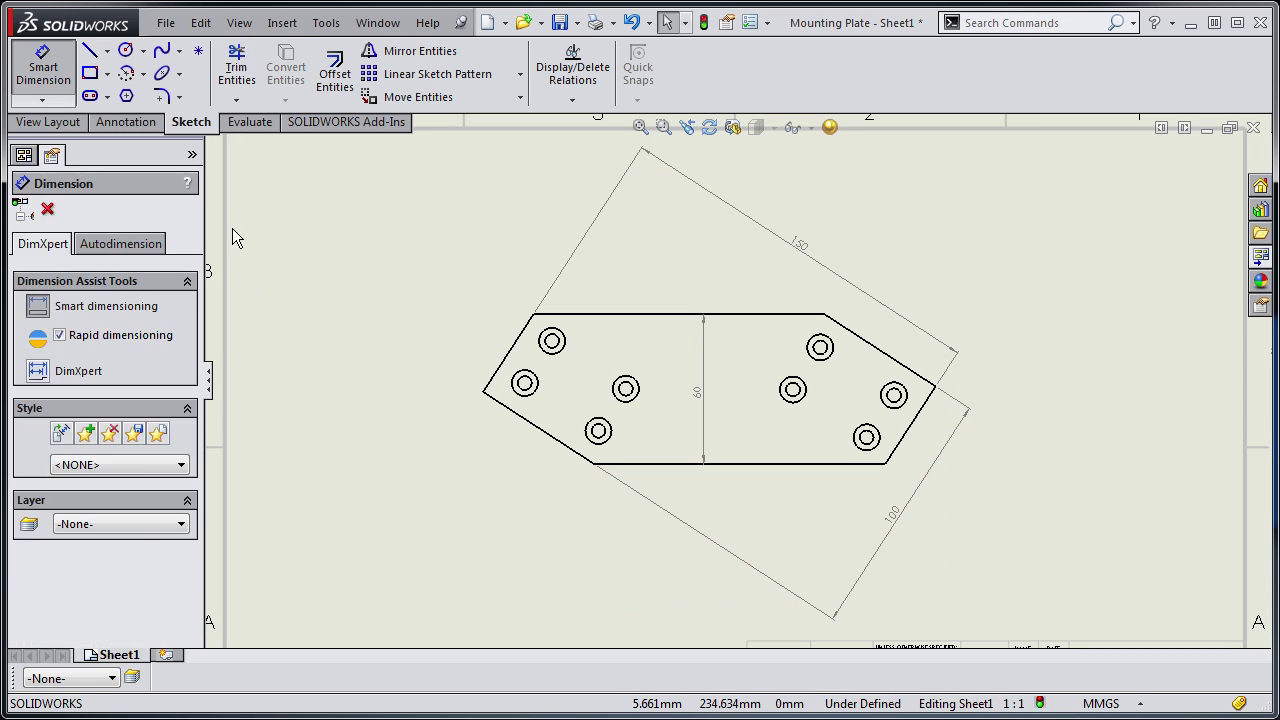
left_click(935, 388)
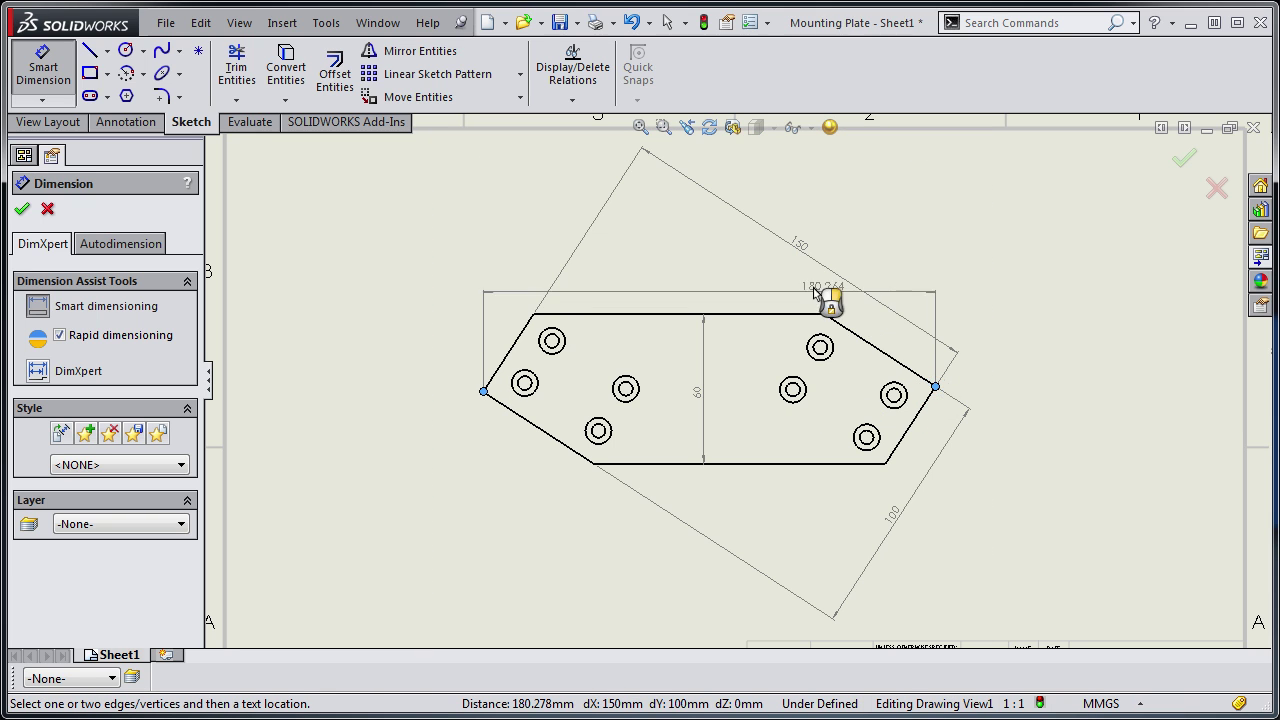
left_click(722, 288)
key("Escape")
scroll(725, 282, "down", 5)
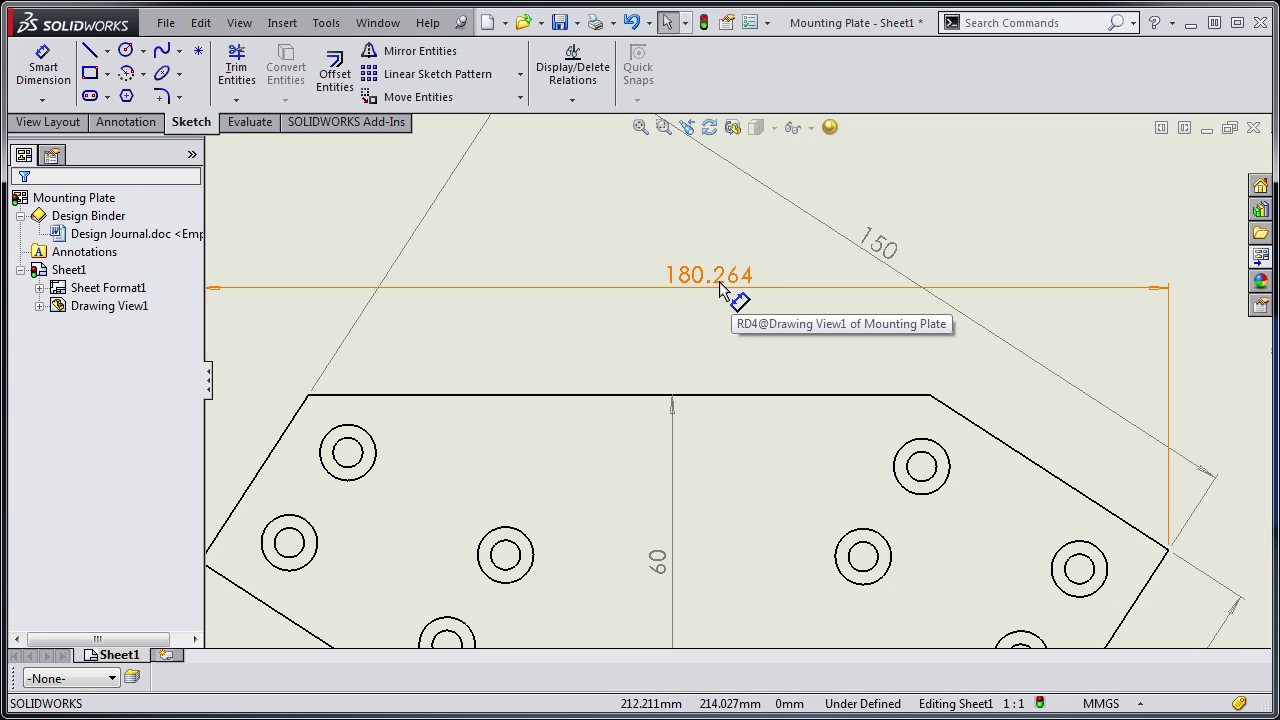
- Delete the 180.264 dimension and select the drawing view
left_click(719, 281)
key("Delete")
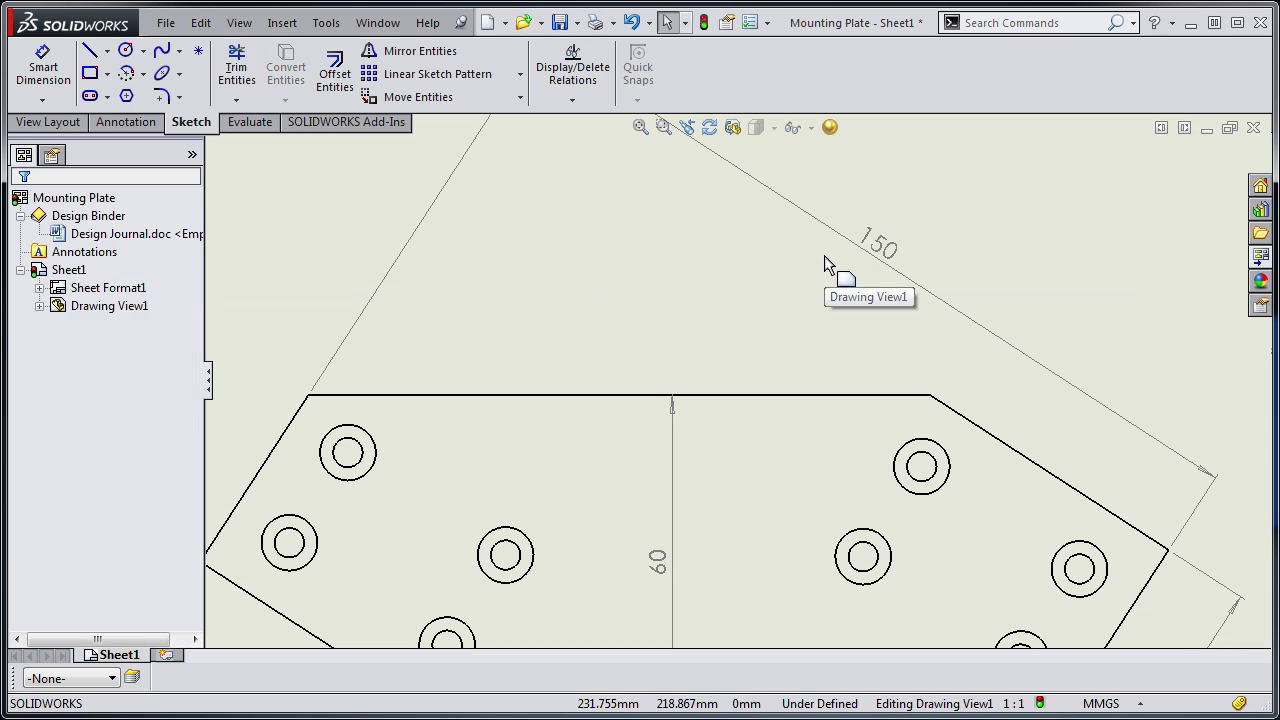
left_click(964, 189)
- Undo the last three actions, then add a trial 180.278 corner-to-corner dimension
left_click(650, 22)
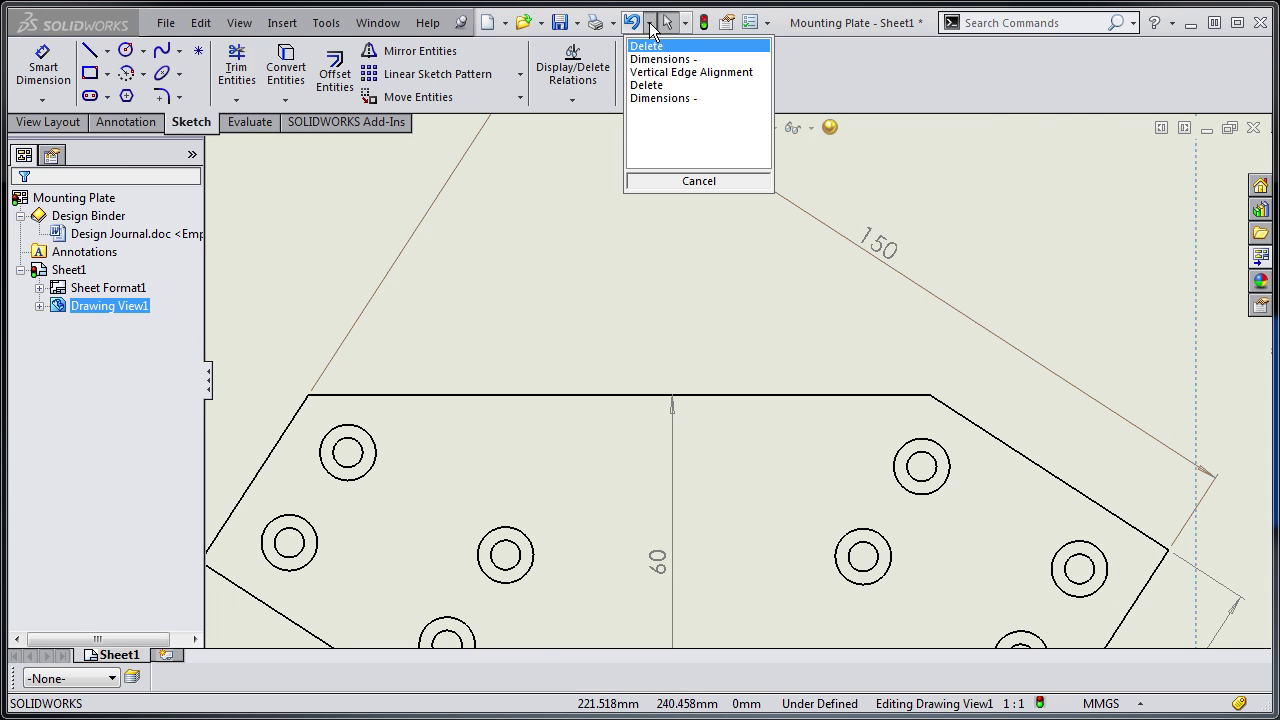
left_click(653, 72)
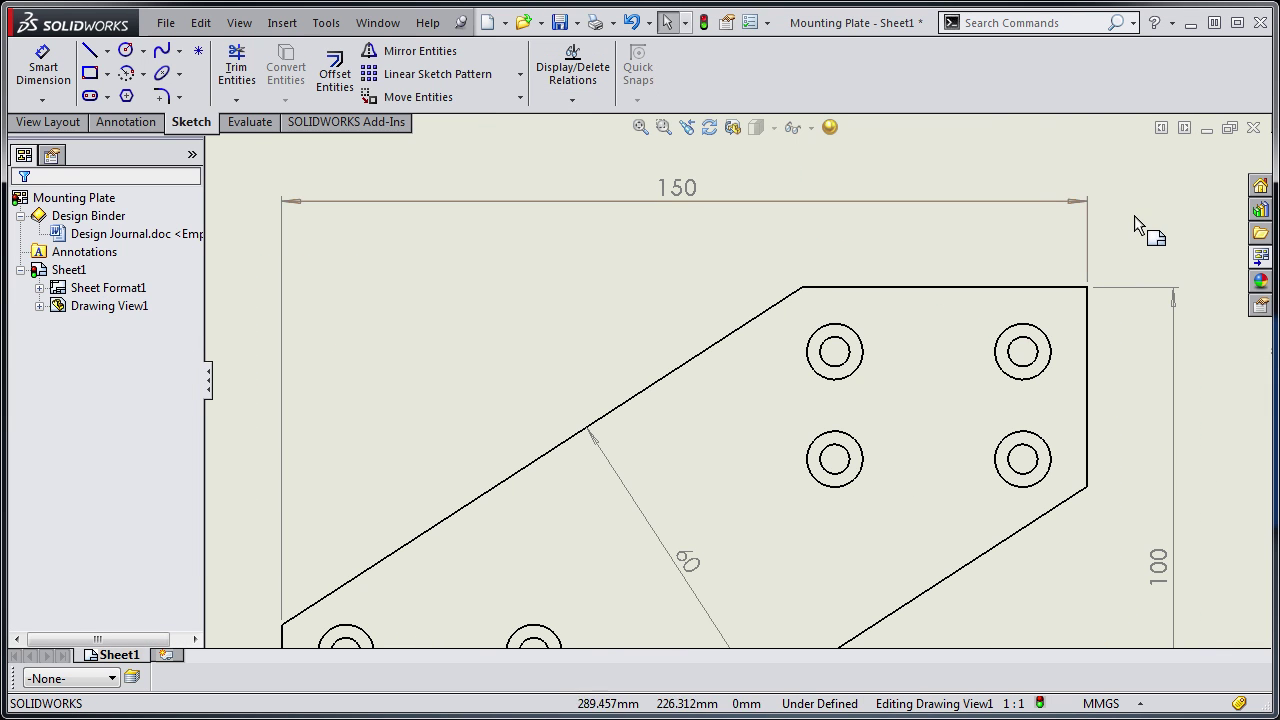
left_click(43, 66)
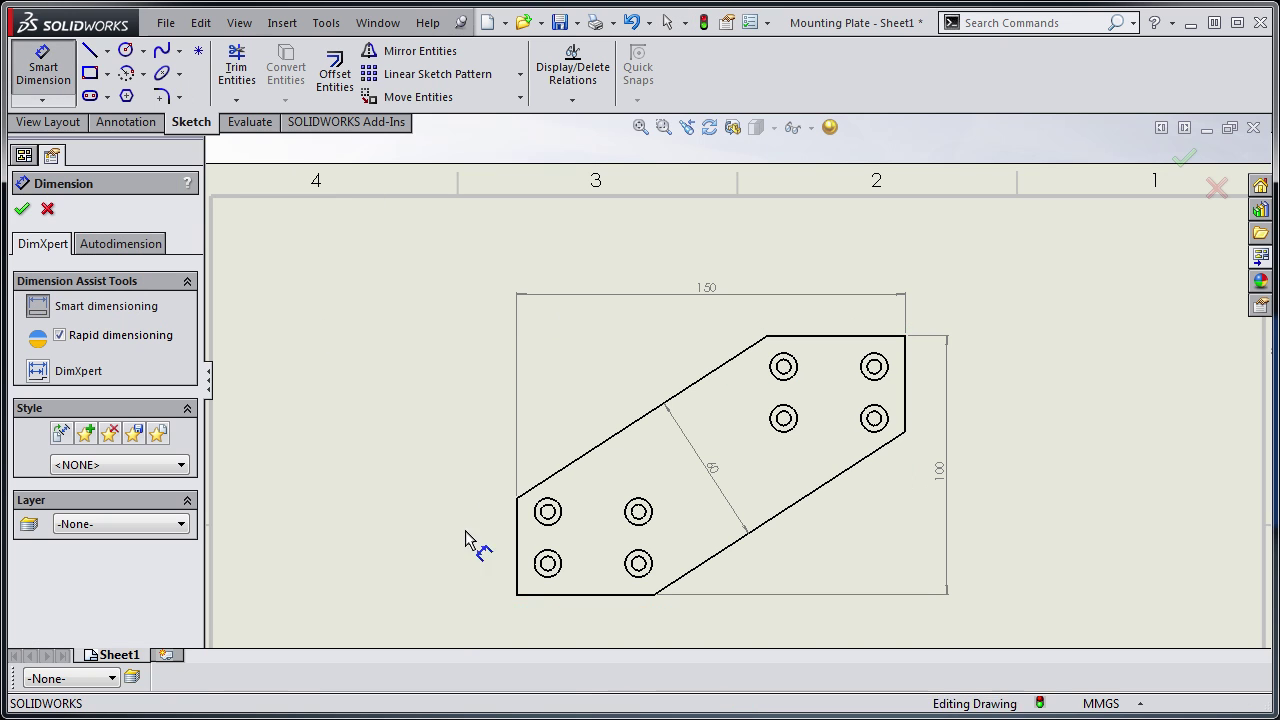
left_click(517, 594)
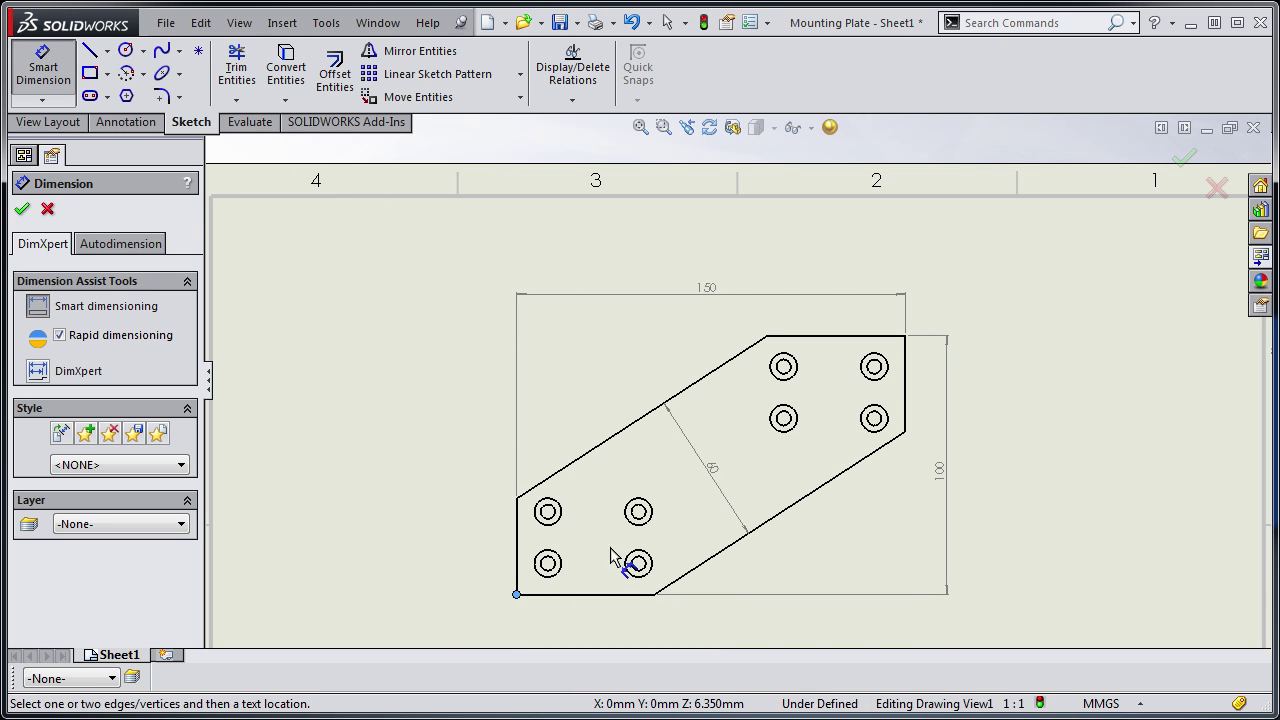
left_click(905, 336)
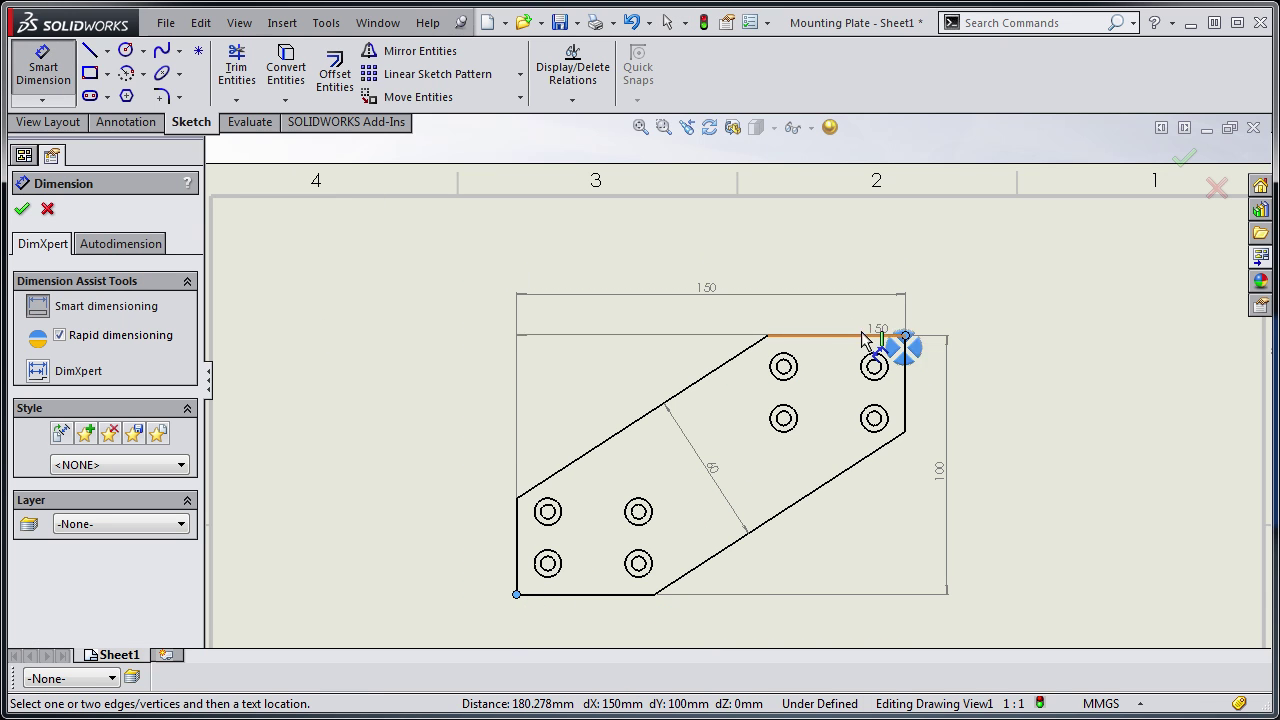
left_click(653, 393)
- Drag the 180.278 dimension onto the angled edge, discard it, and switch to the Mounting Plate part
scroll(665, 385, "up", 5)
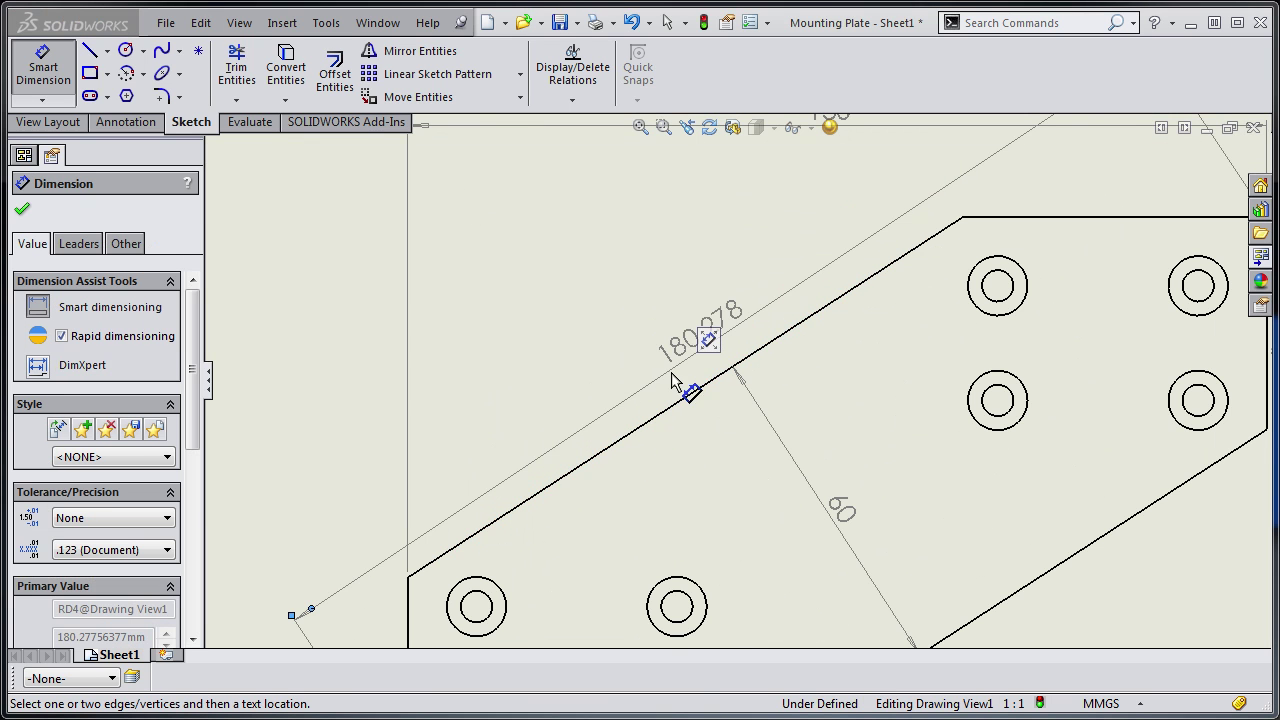
left_click_drag(675, 357, 697, 378)
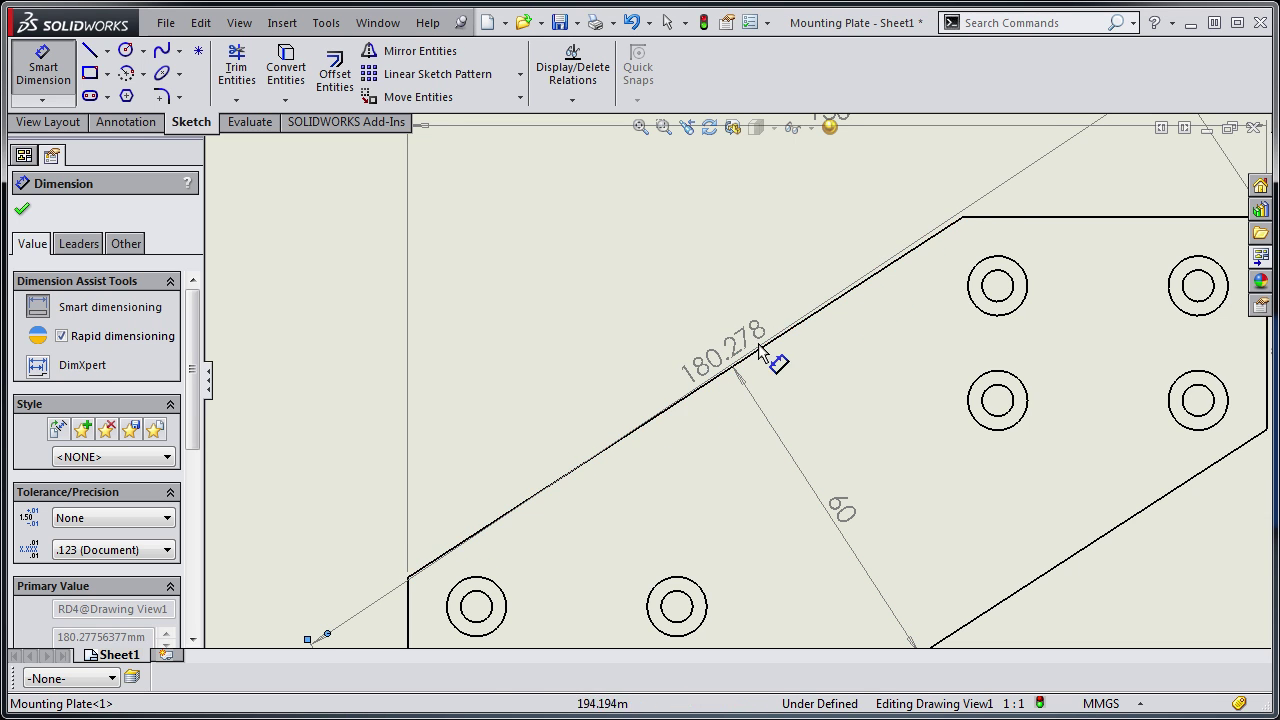
key("f")
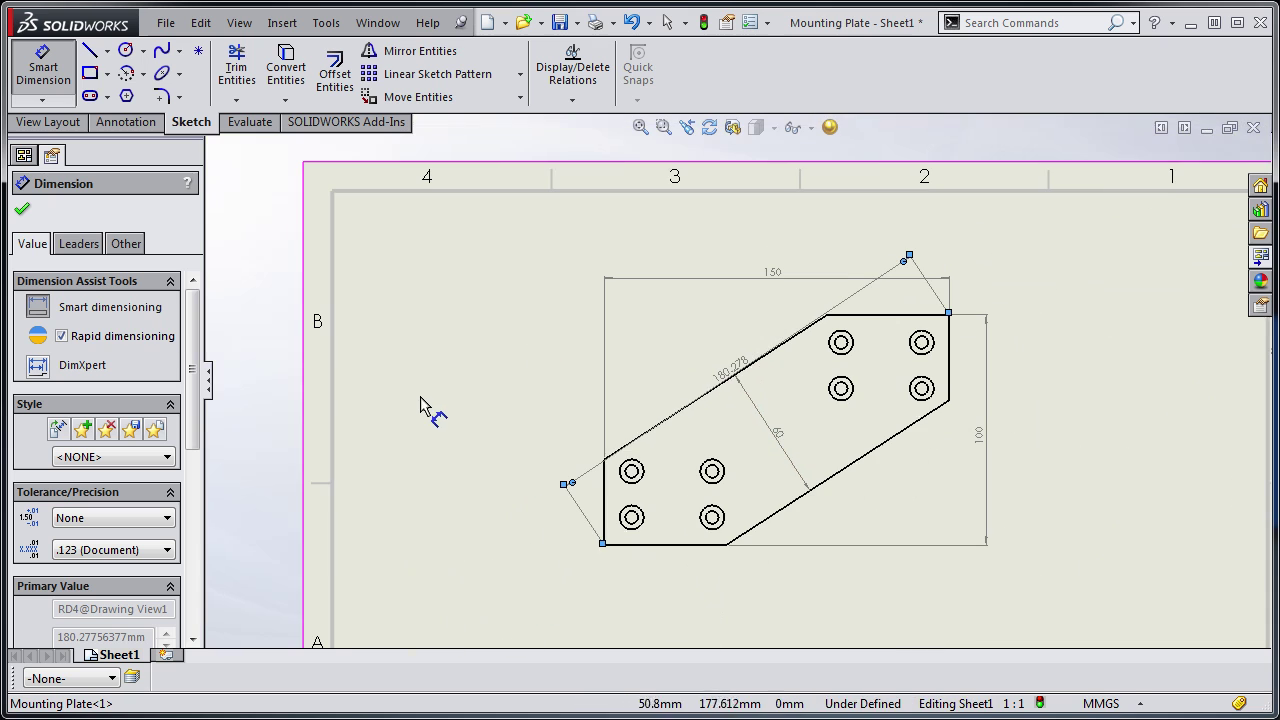
key("Escape")
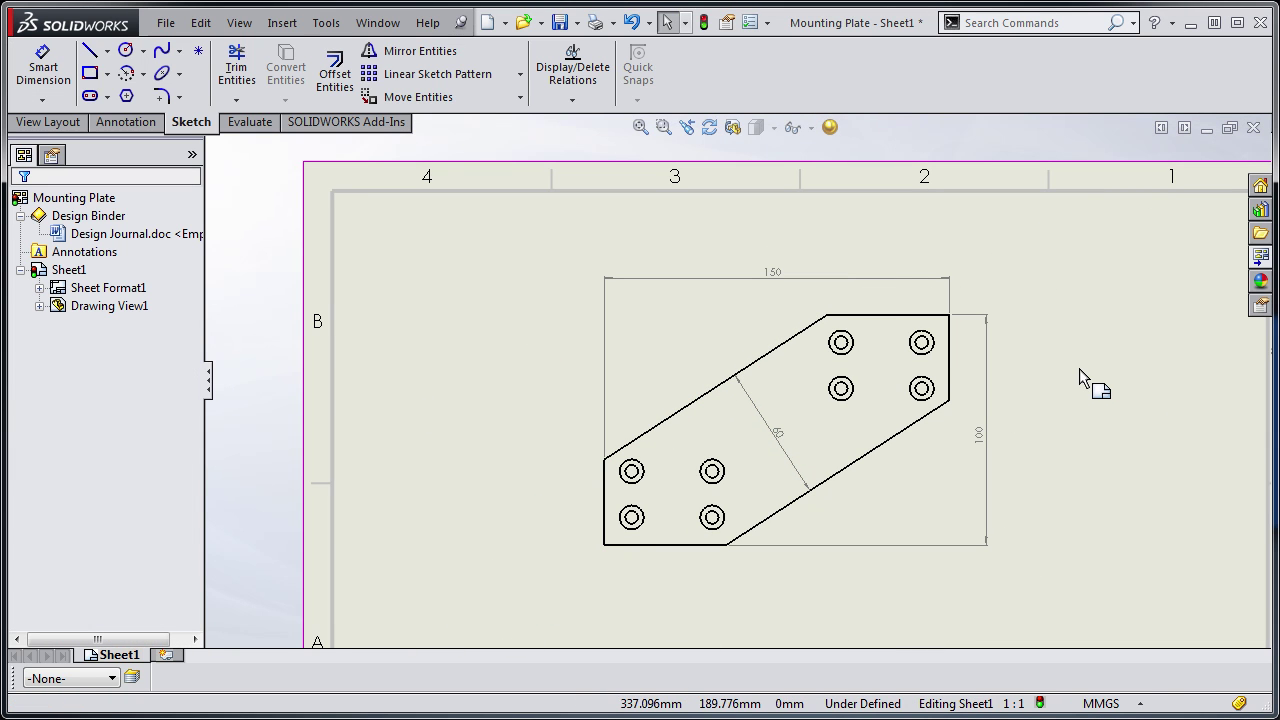
key("ctrl+Tab")
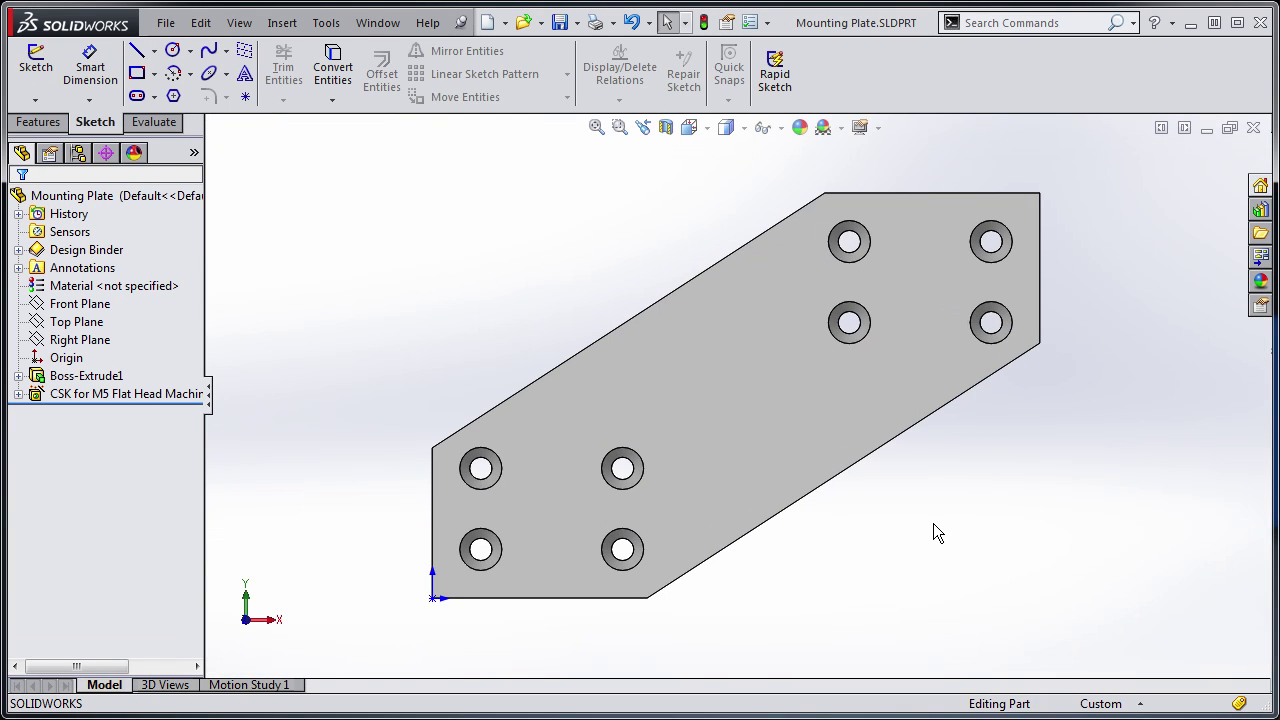
- View the plate normal to its angled side face and rotate so the angled edge is horizontal
middle_click_drag(831, 503, 820, 375)
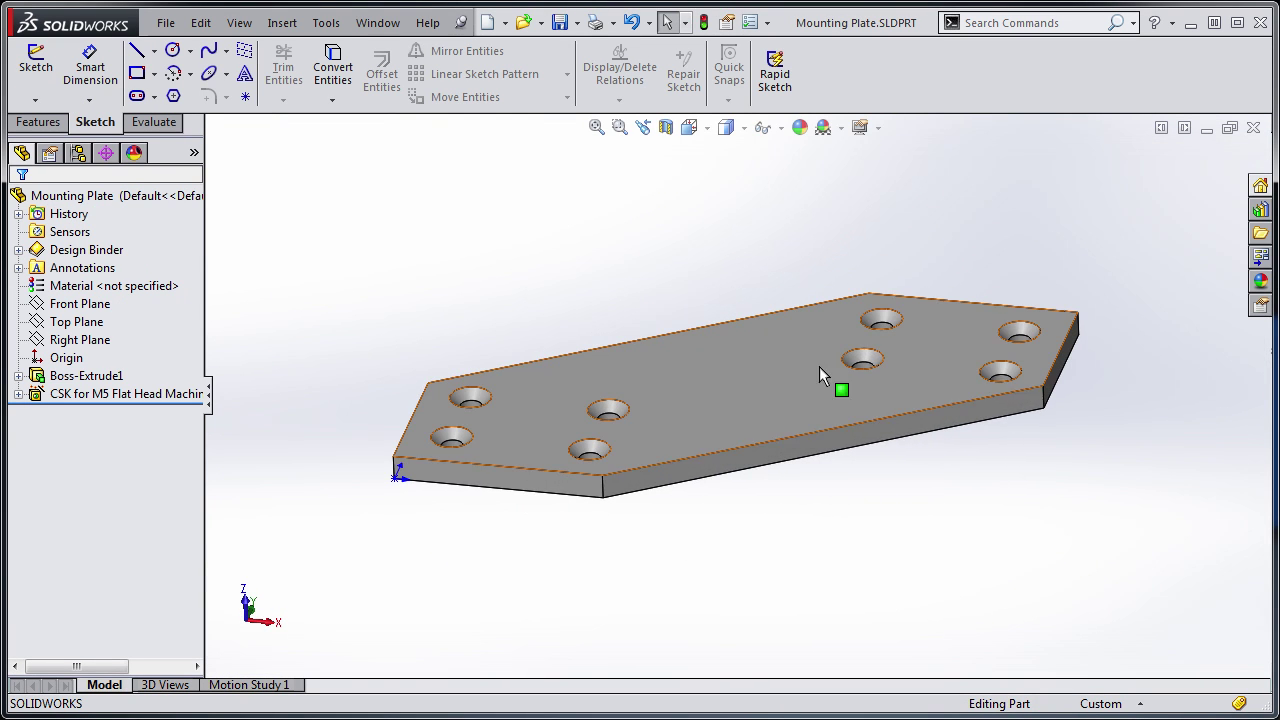
left_click(813, 447)
key("space")
left_click(884, 561)
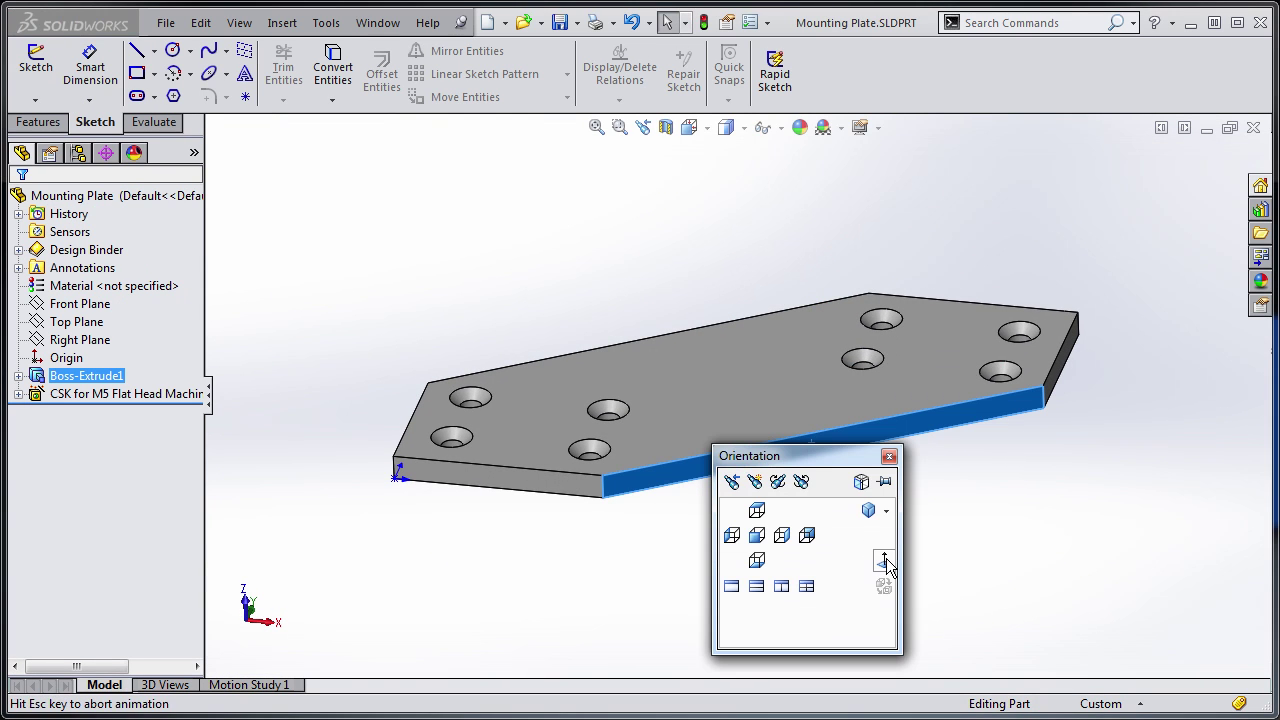
left_click(896, 297)
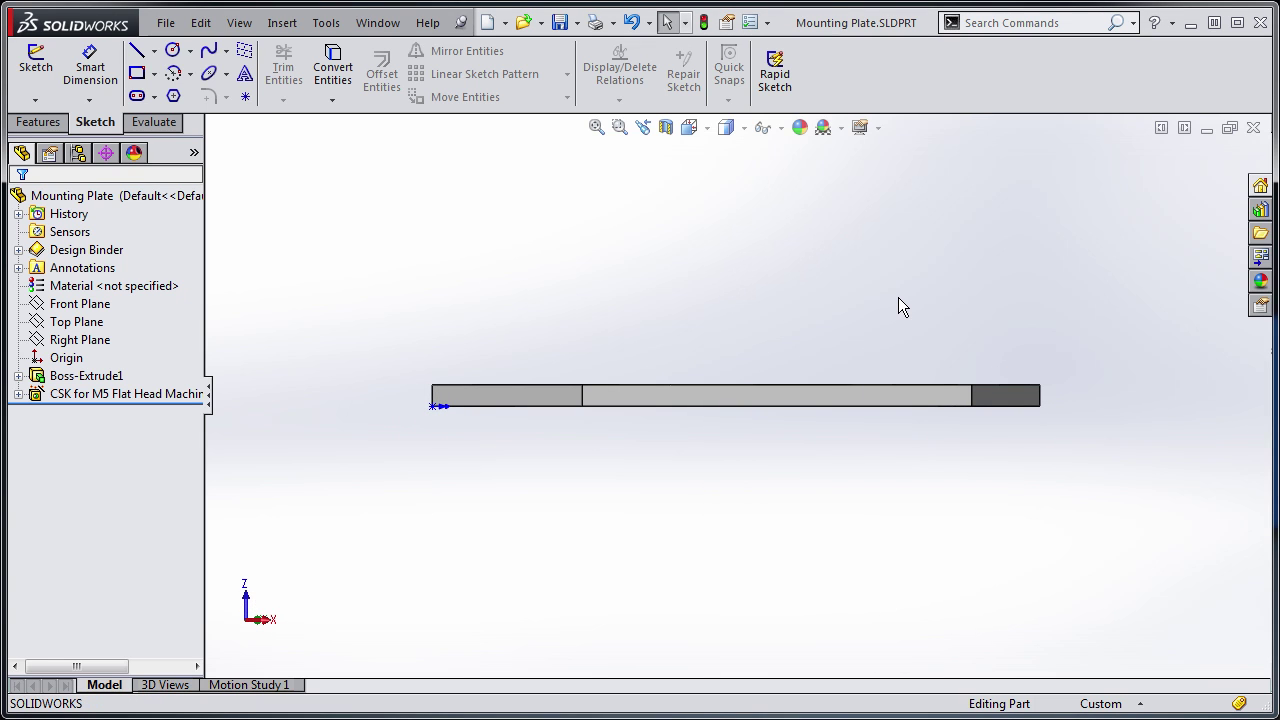
key("ctrl+7")
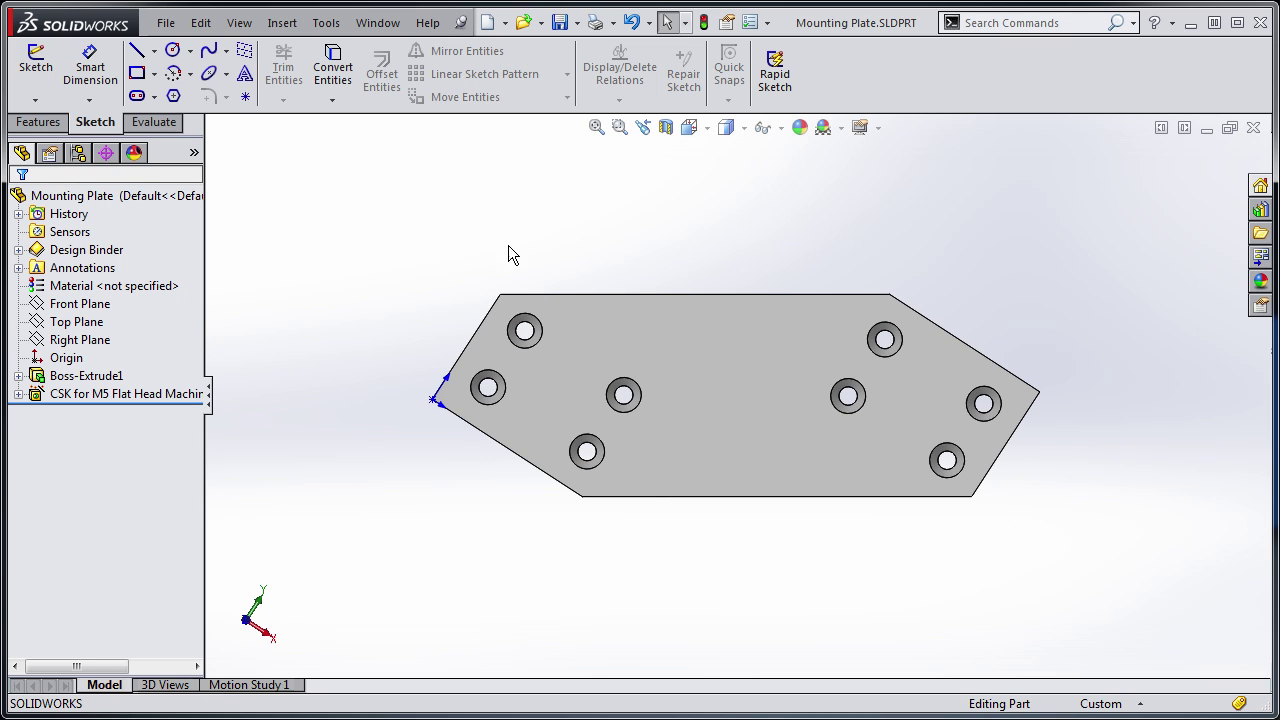
- Assign the current orientation as the part's Front standard view and confirm the change
key("space")
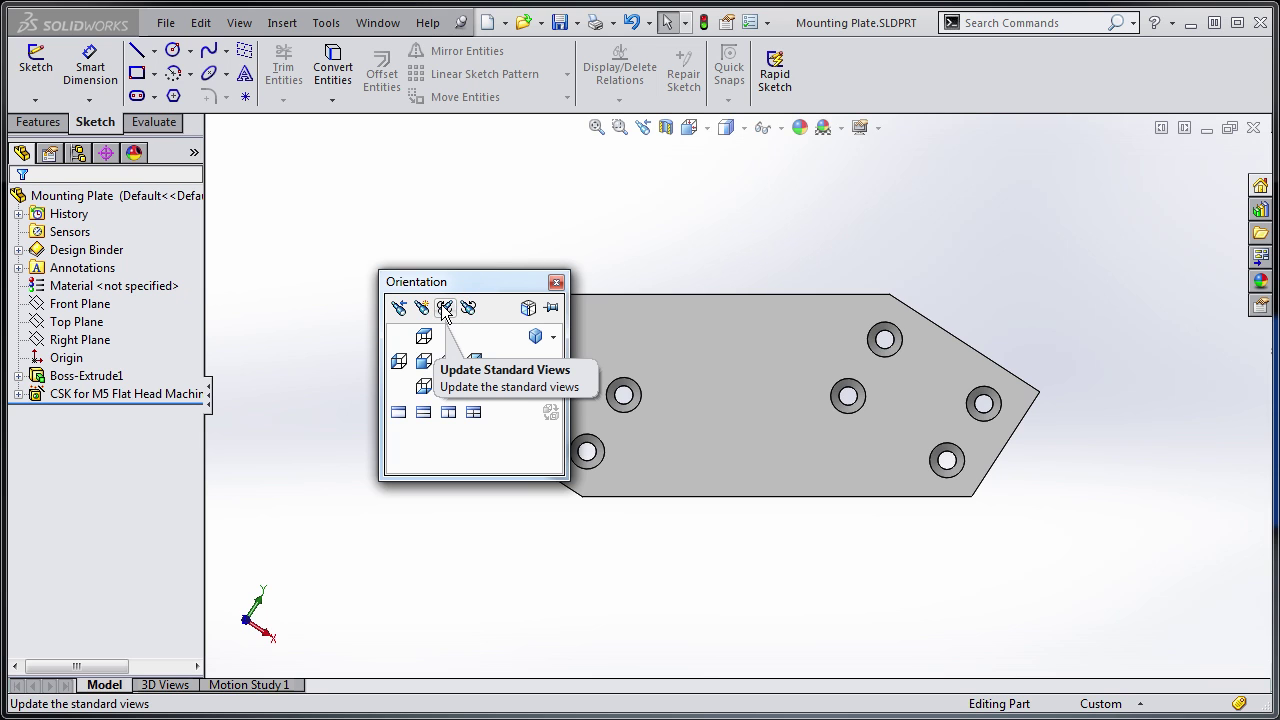
left_click(445, 308)
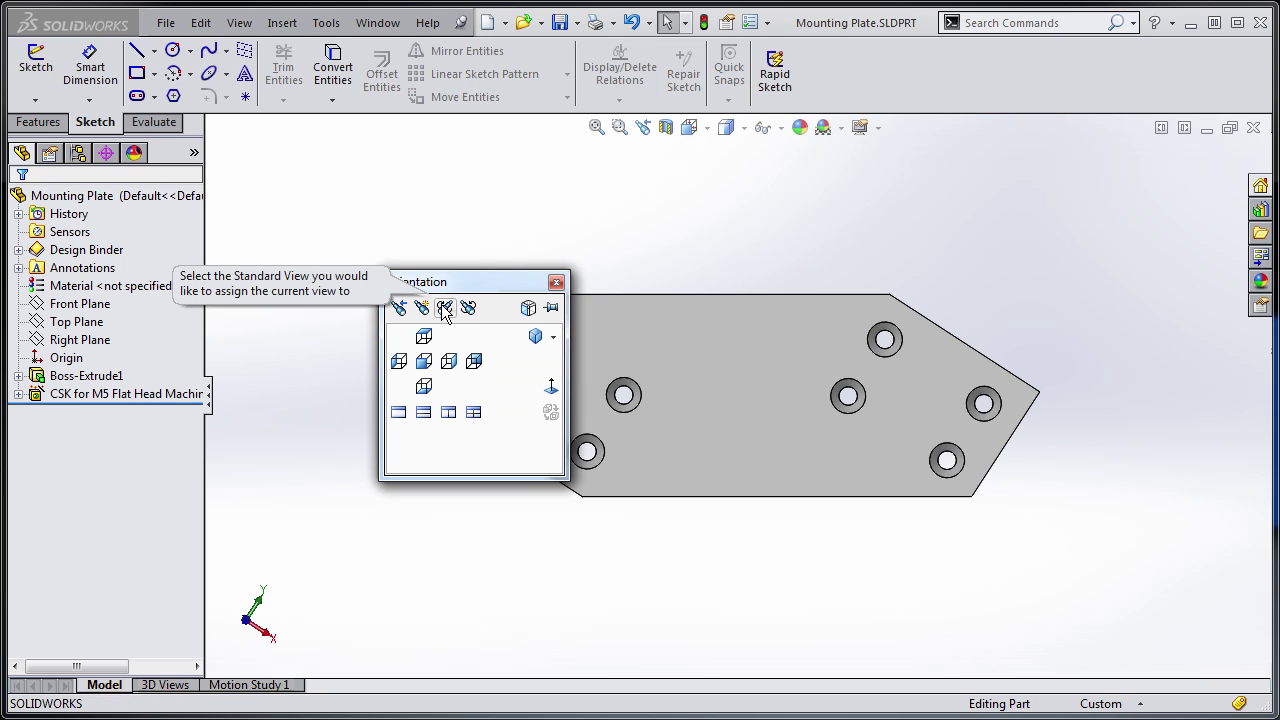
left_click(424, 362)
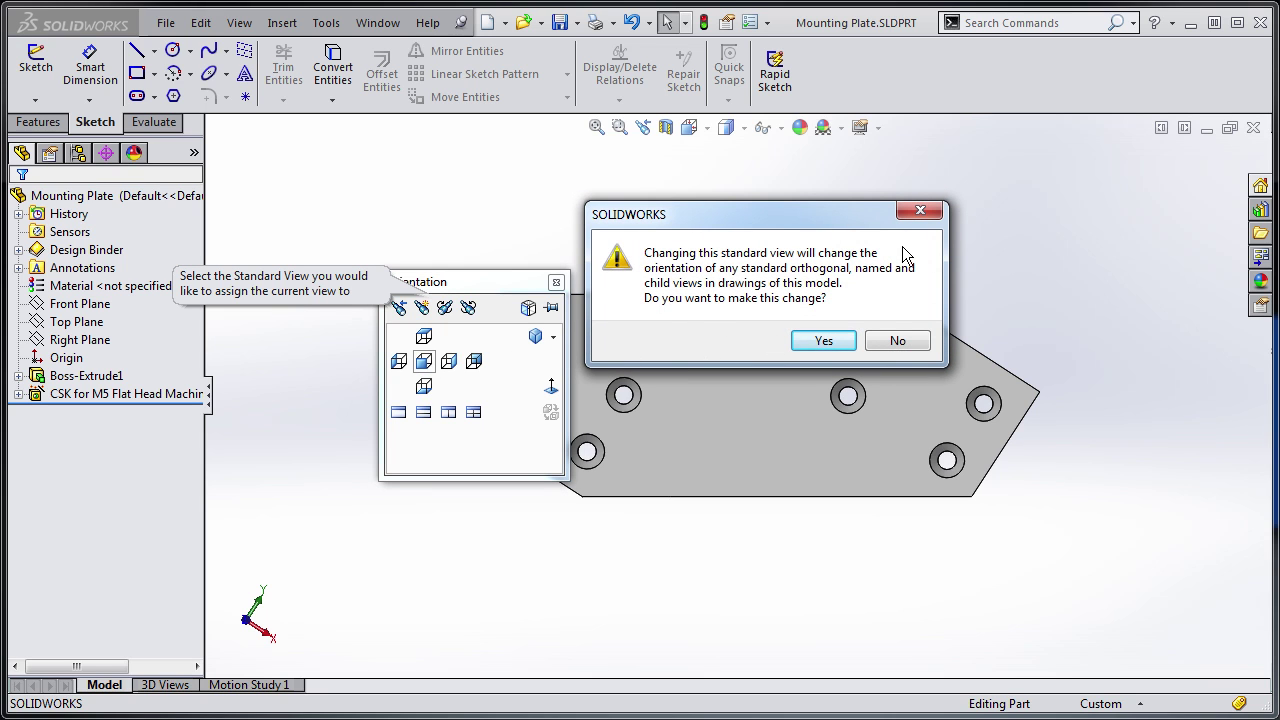
left_click(823, 341)
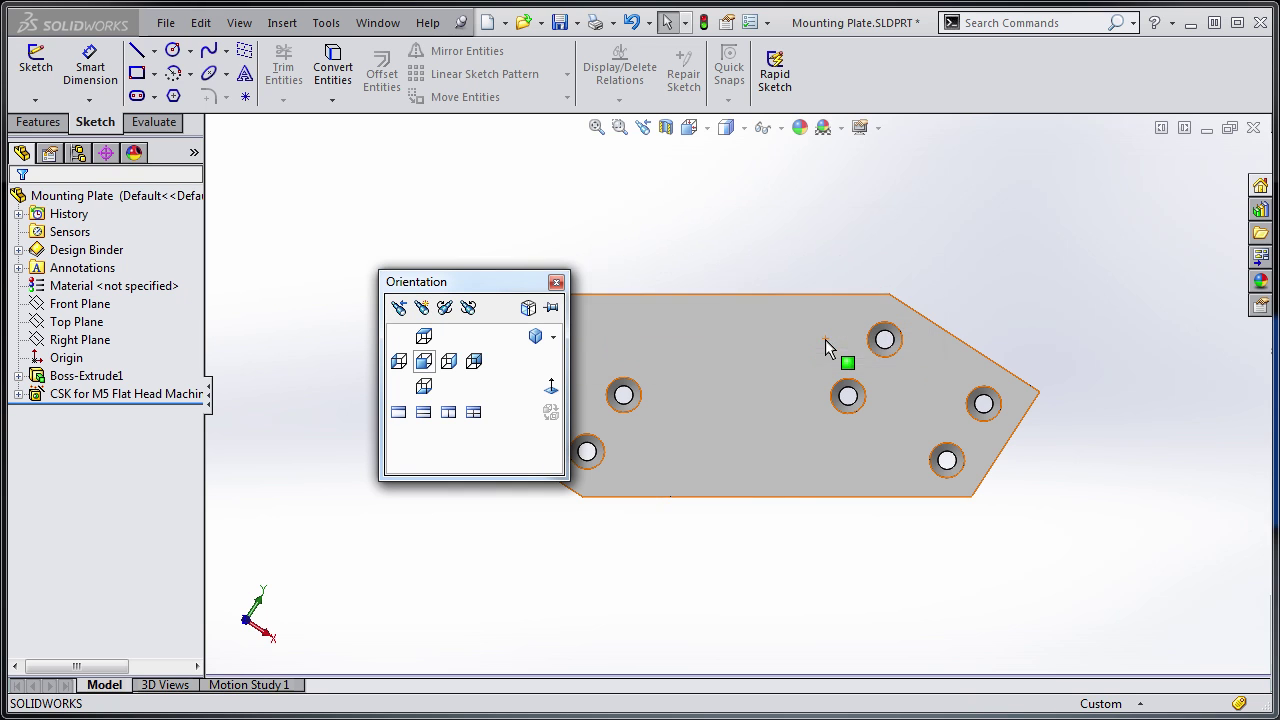
left_click(557, 283)
- Set Drawing View1 to the updated Front orientation and pull the 60 dimension clear of the plate
key("ctrl+Tab")
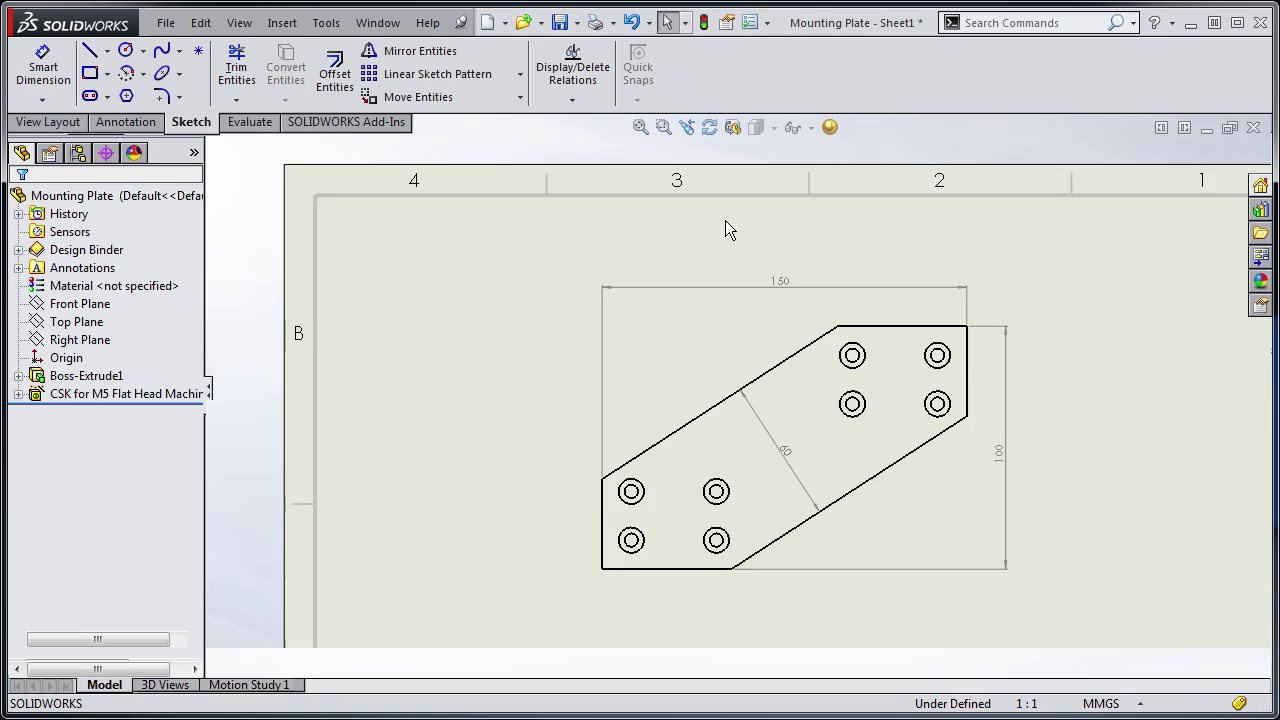
left_click(693, 343)
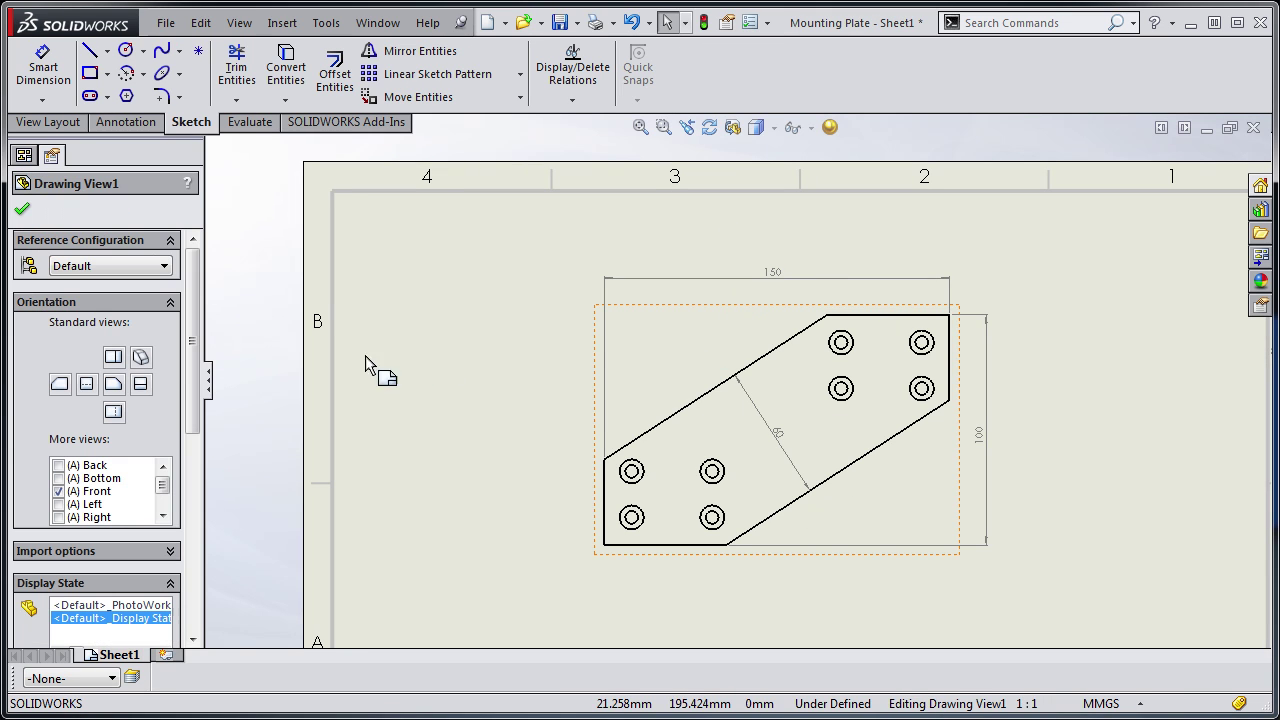
left_click(113, 385)
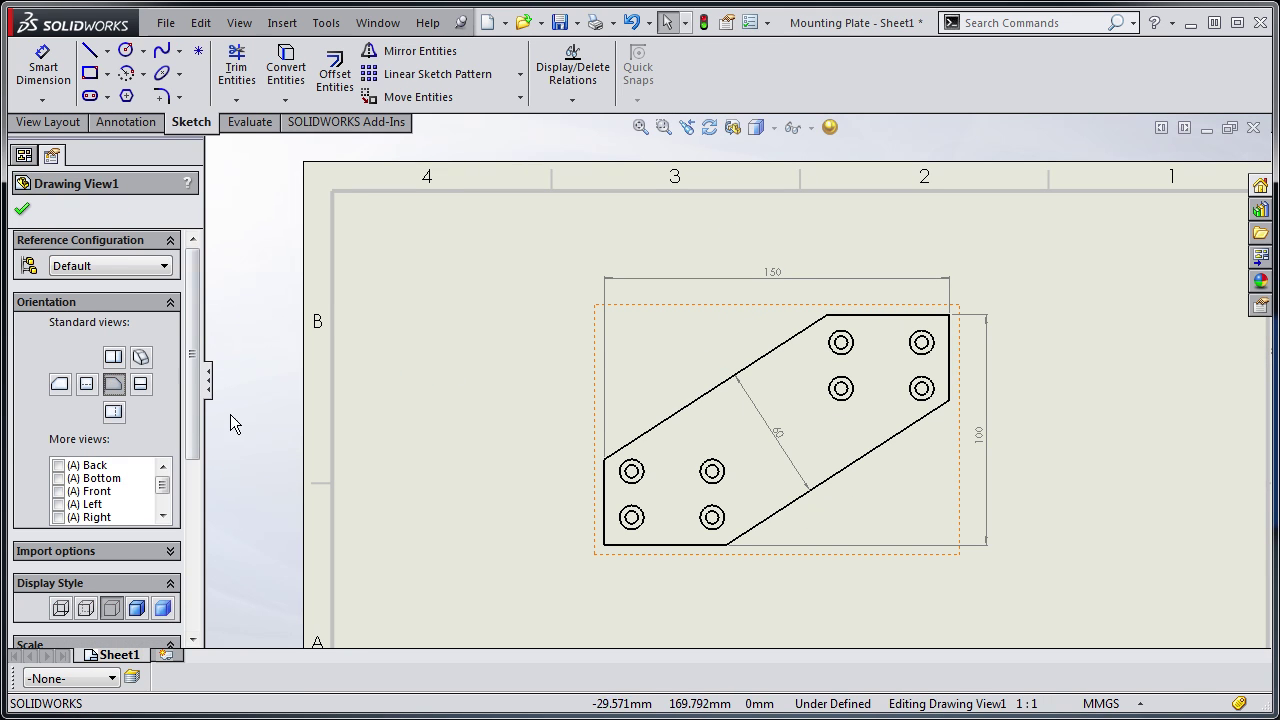
key("Return")
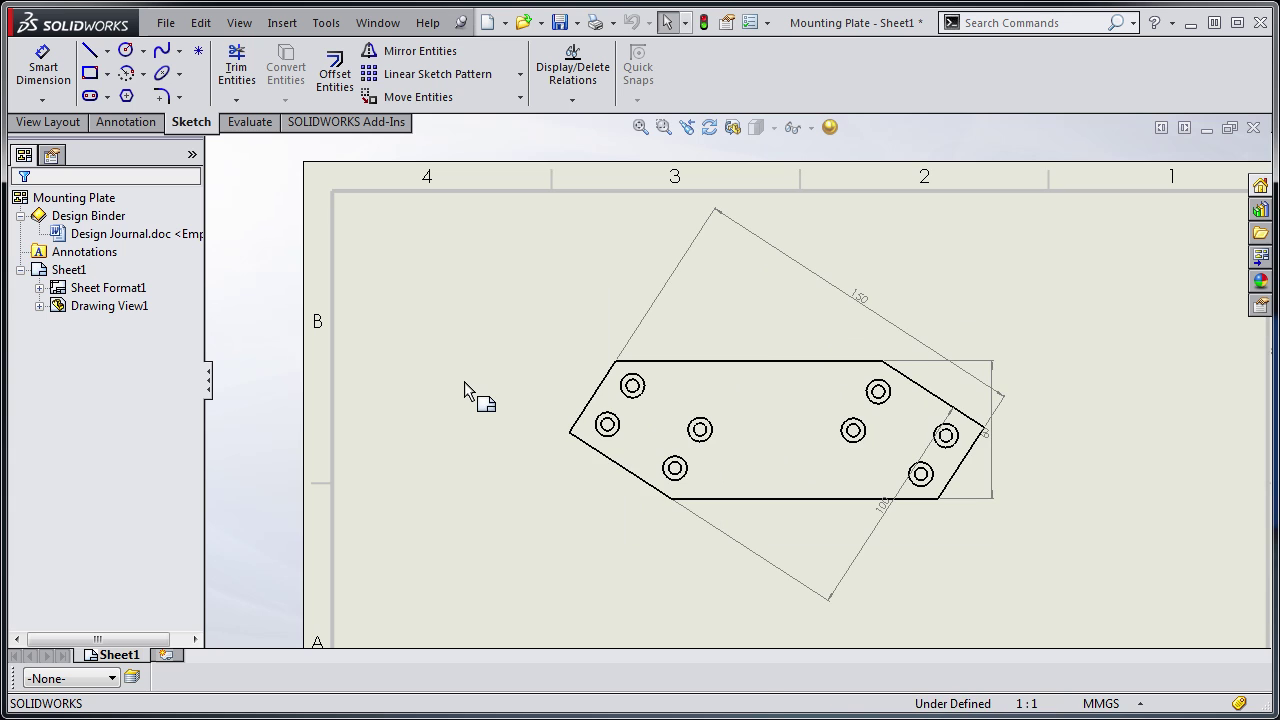
mouse_move(893, 518)
left_mouse_down()
mouse_move(1006, 571)
mouse_move(1015, 560)
left_mouse_up()
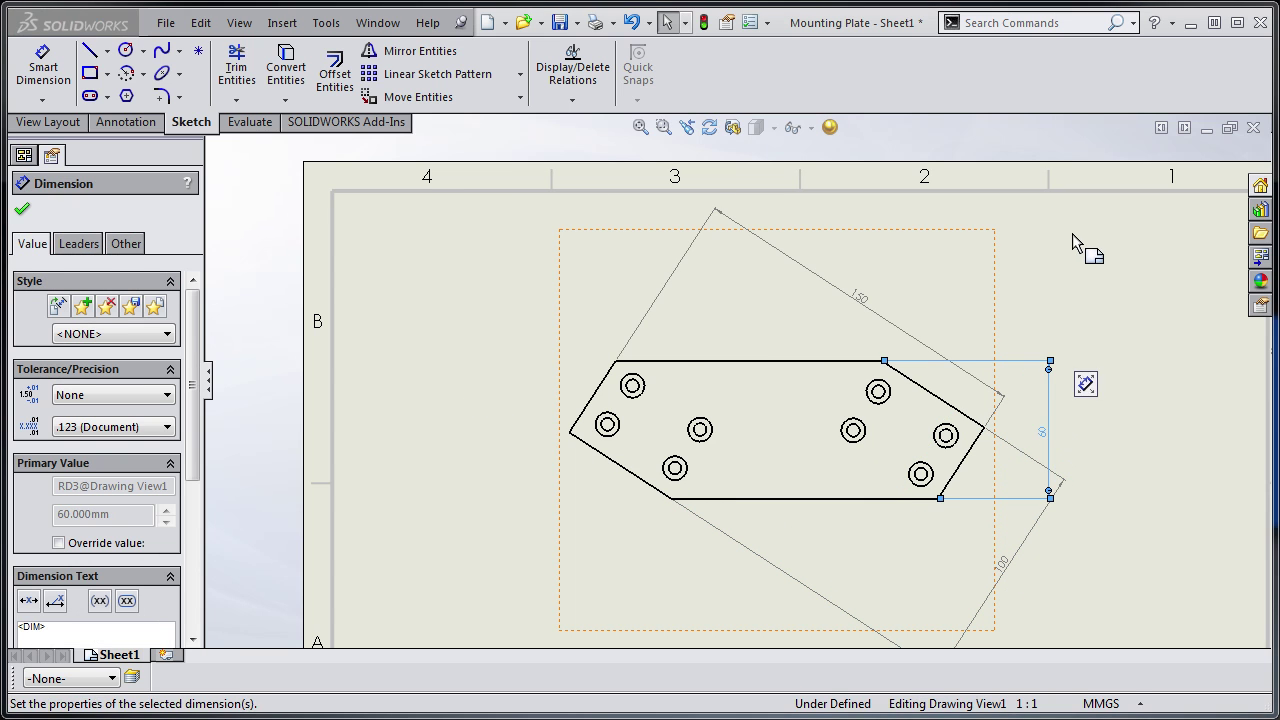
- Dimension the plate's left-to-right corners as 180.264, placed below the plate
left_click(1072, 235)
left_click(43, 68)
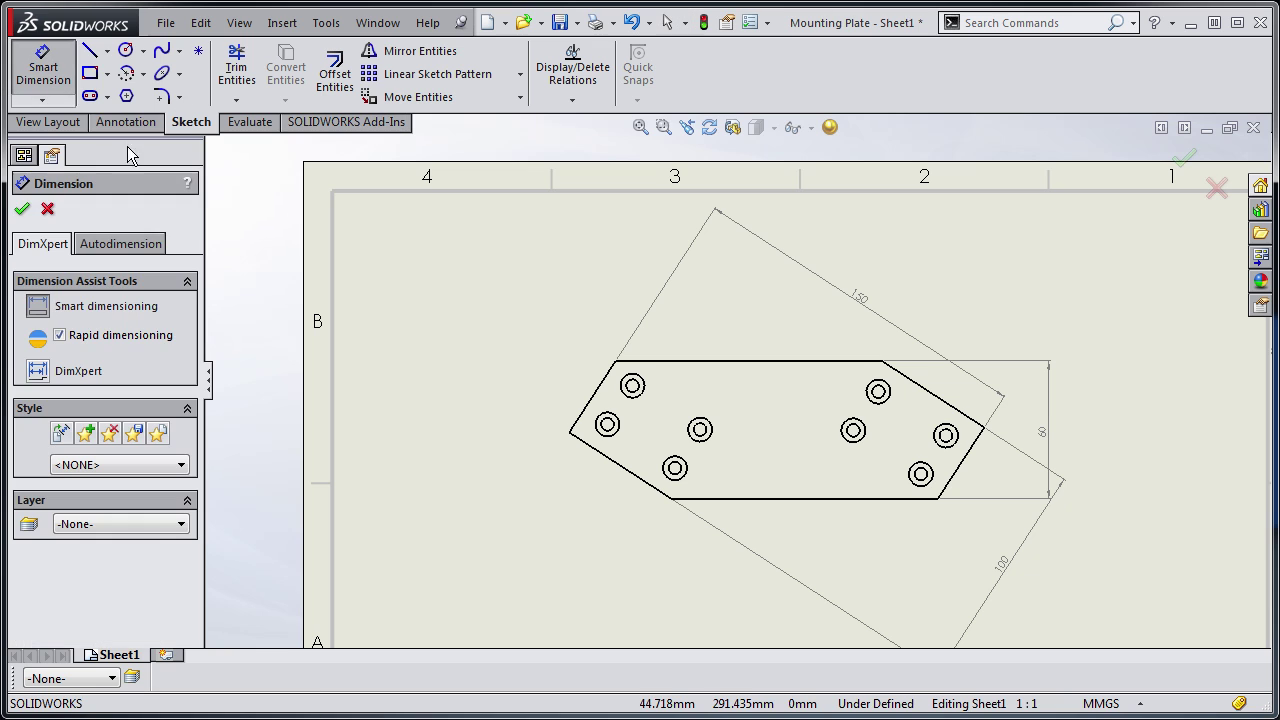
left_click(571, 433)
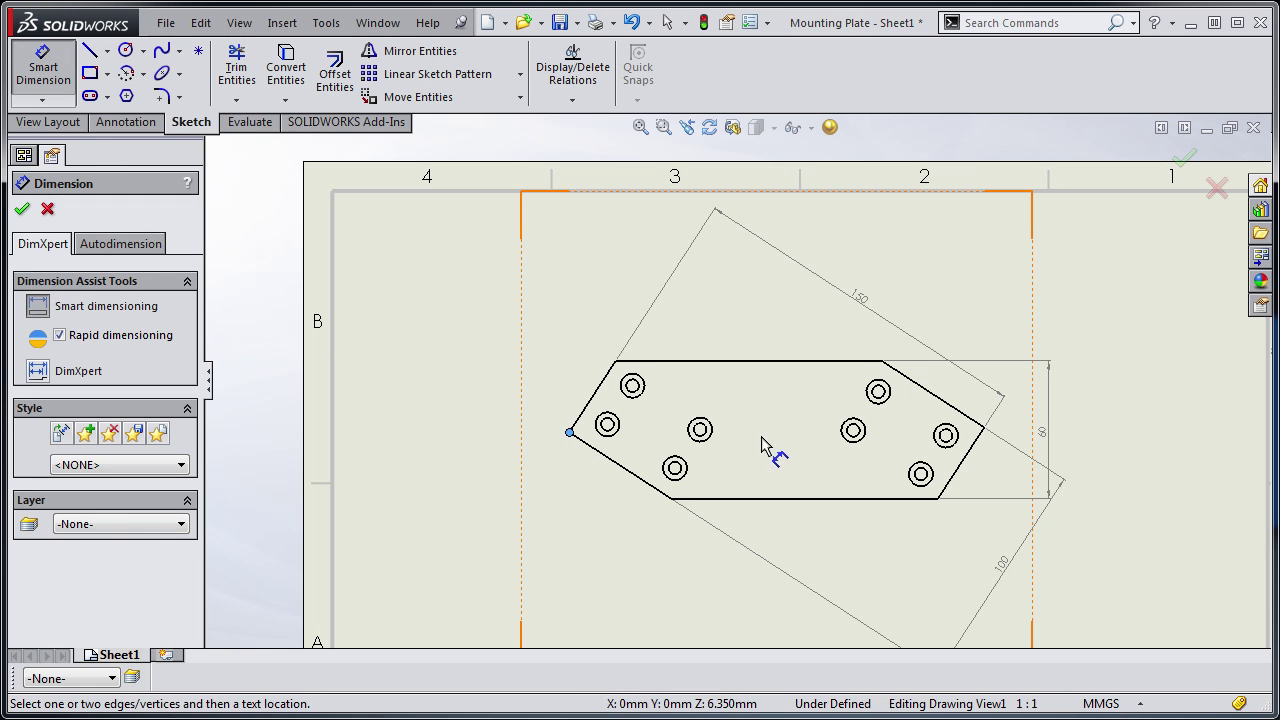
left_click(984, 428)
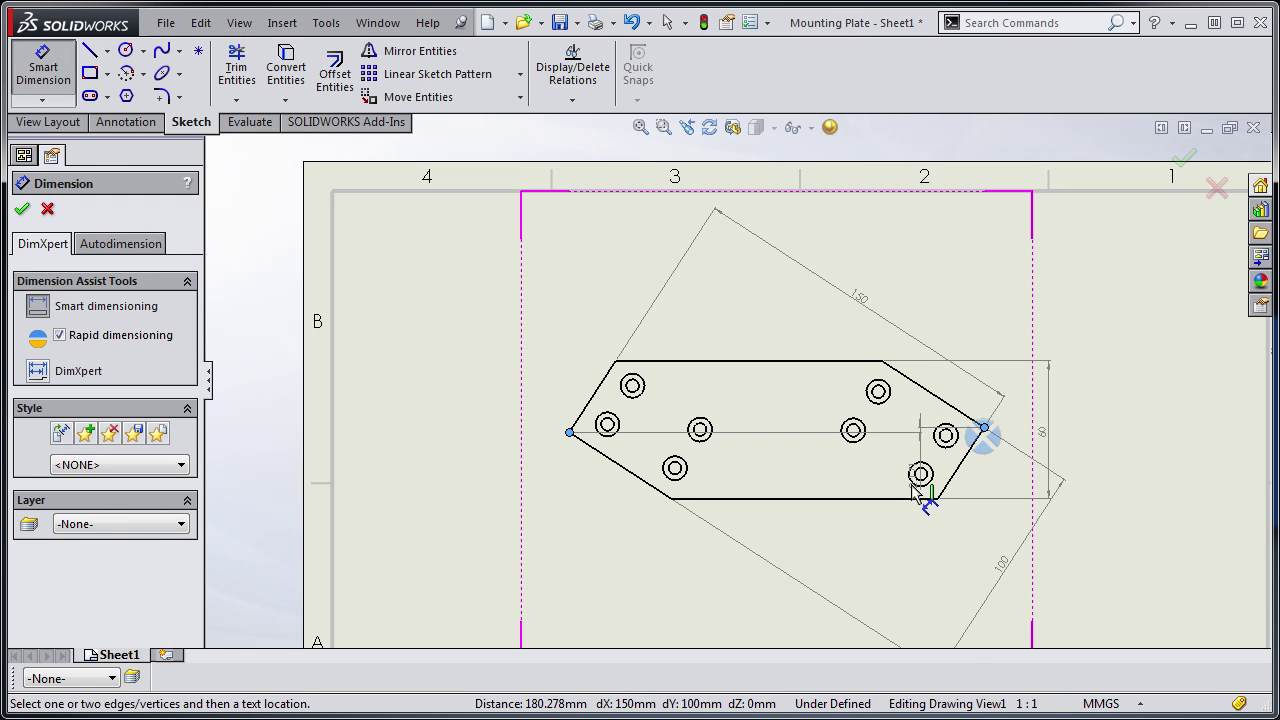
left_click(828, 543)
key("Escape")
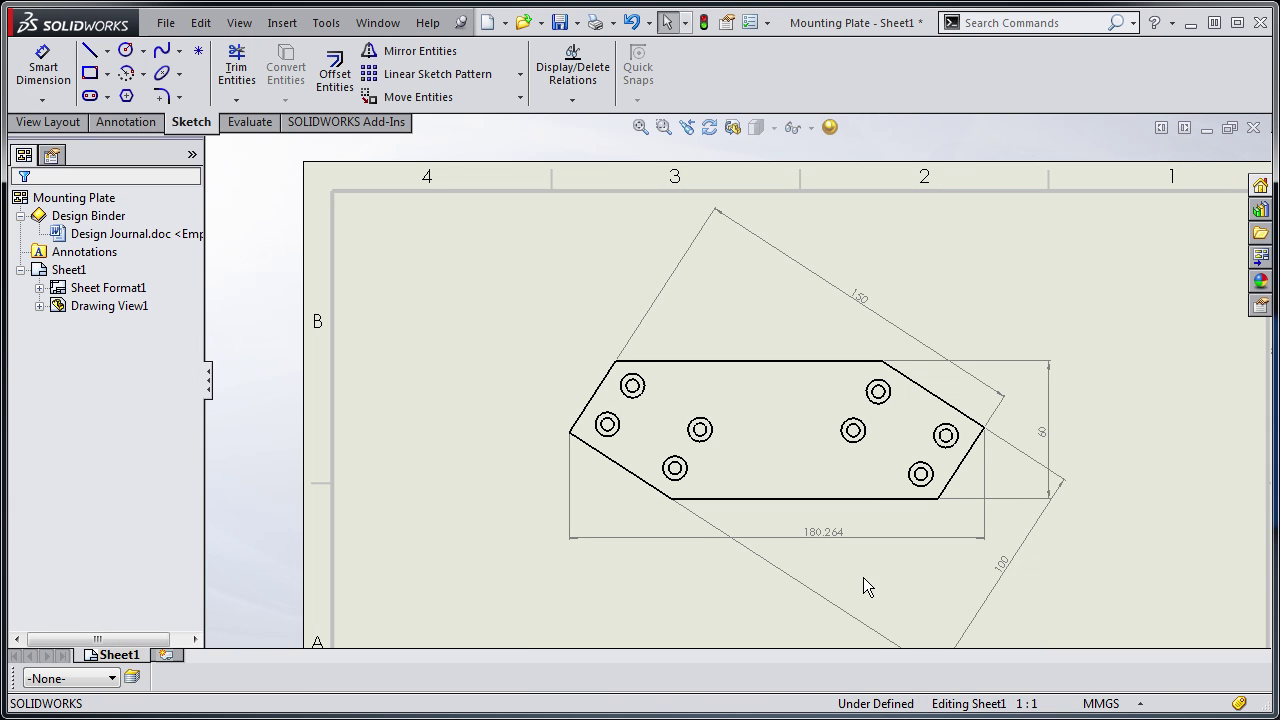
- Move the 180.264 dimension up beside the plate and shift its text sideways
scroll(863, 577, "down", 3)
left_click_drag(705, 495, 466, 455)
scroll(466, 455, "up", 2)
scroll(1004, 439, "down", 2)
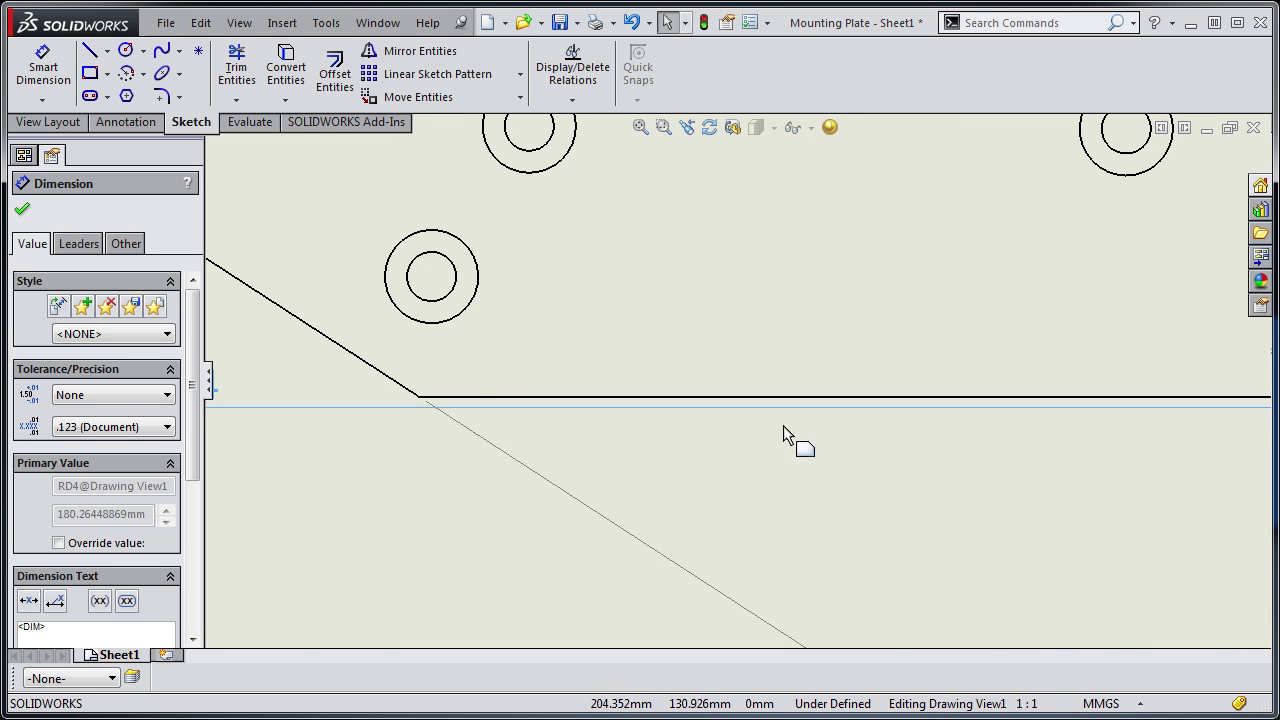
scroll(544, 495, "up", 4)
left_click_drag(449, 391, 478, 398)
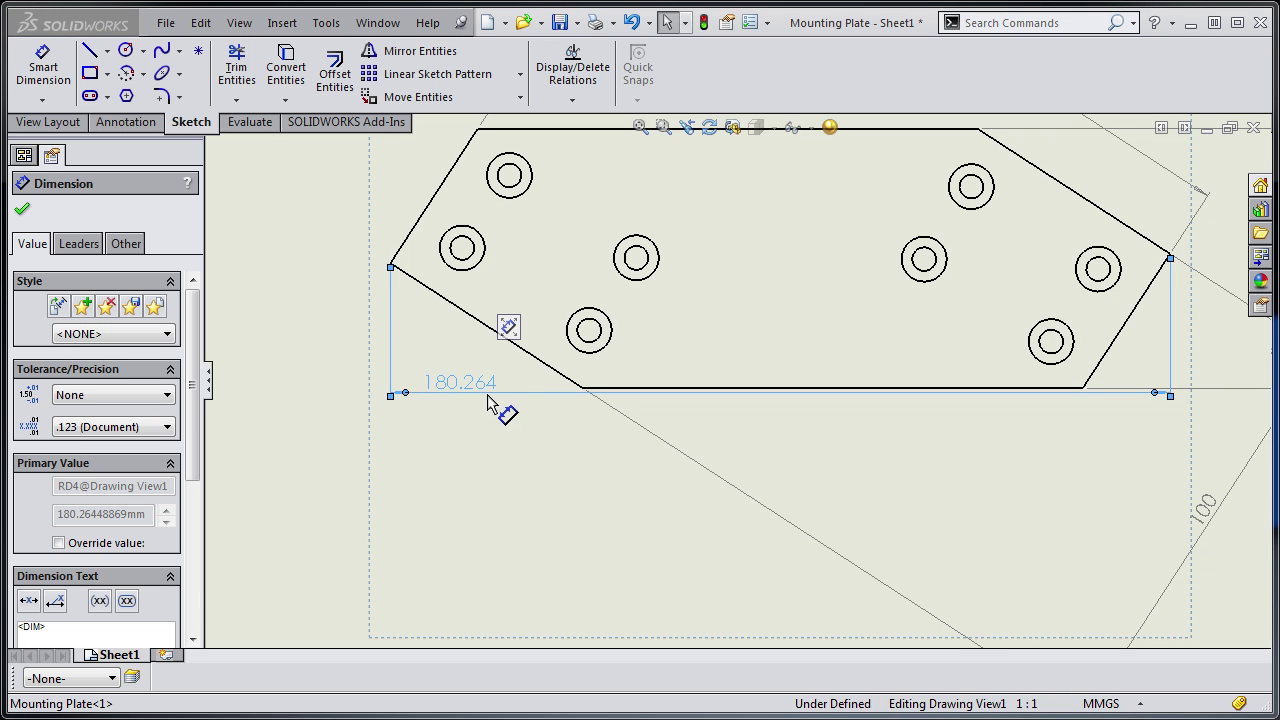